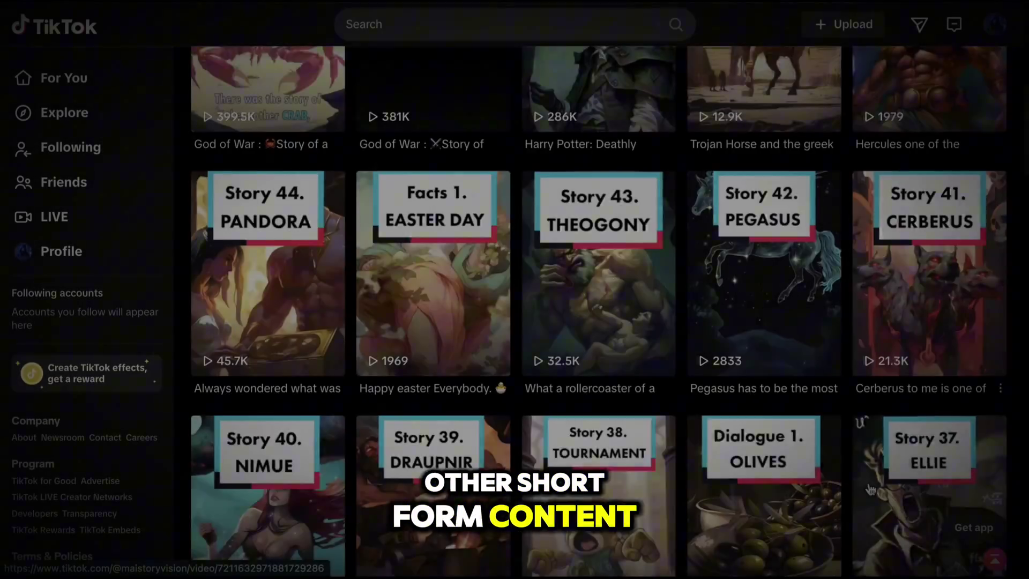
# Step: Scroll through the TikTok channel's AI story videos, including the mother crab short
pyautogui.scroll(-8, 871, 489)
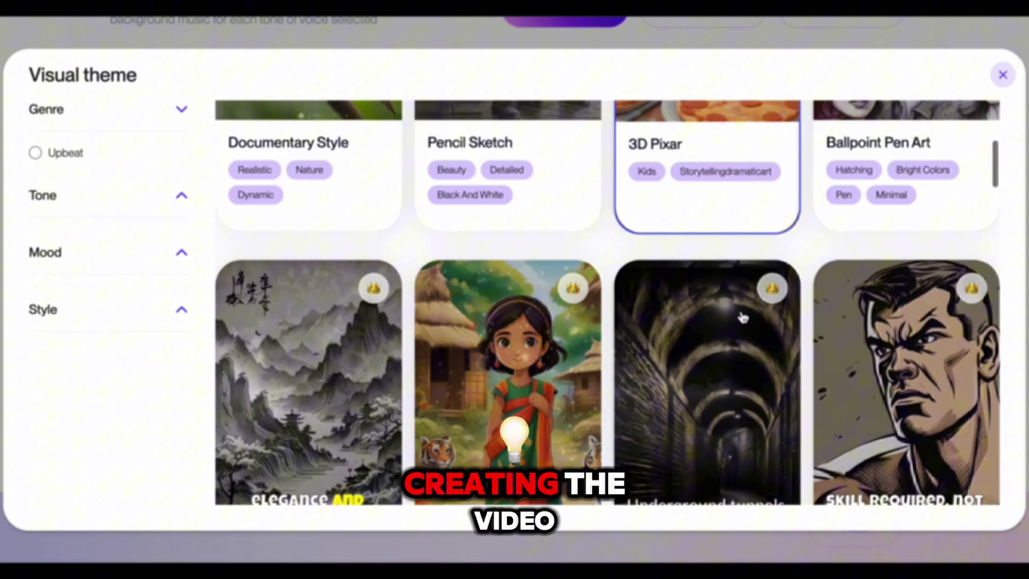
pyautogui.scroll(-3, 617, 290)
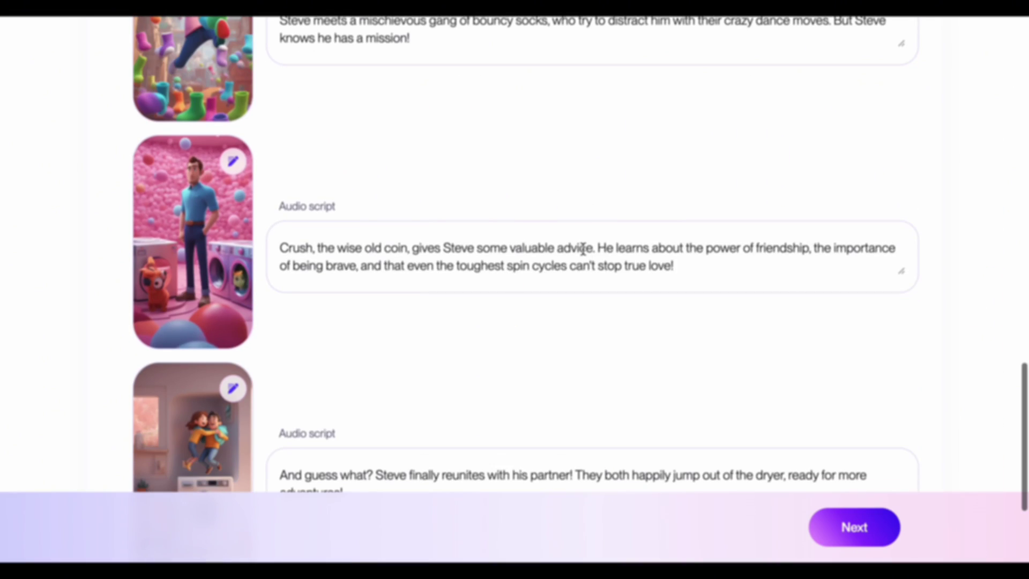
pyautogui.scroll(-3, 583, 249)
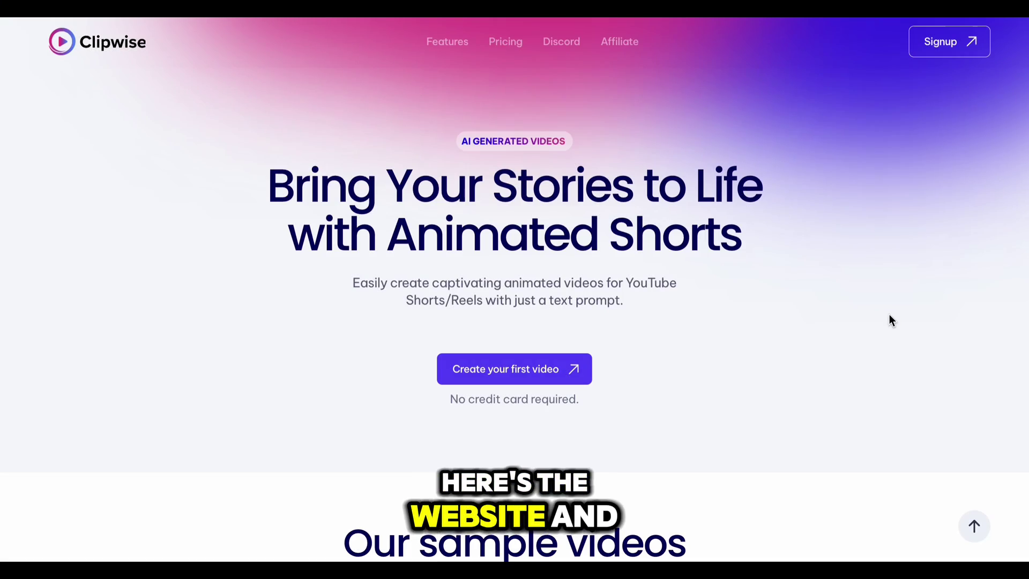
# Step: Scroll down the Clipwise page past Our sample videos, How it works and the Features cards
pyautogui.scroll(-8, 889, 320)
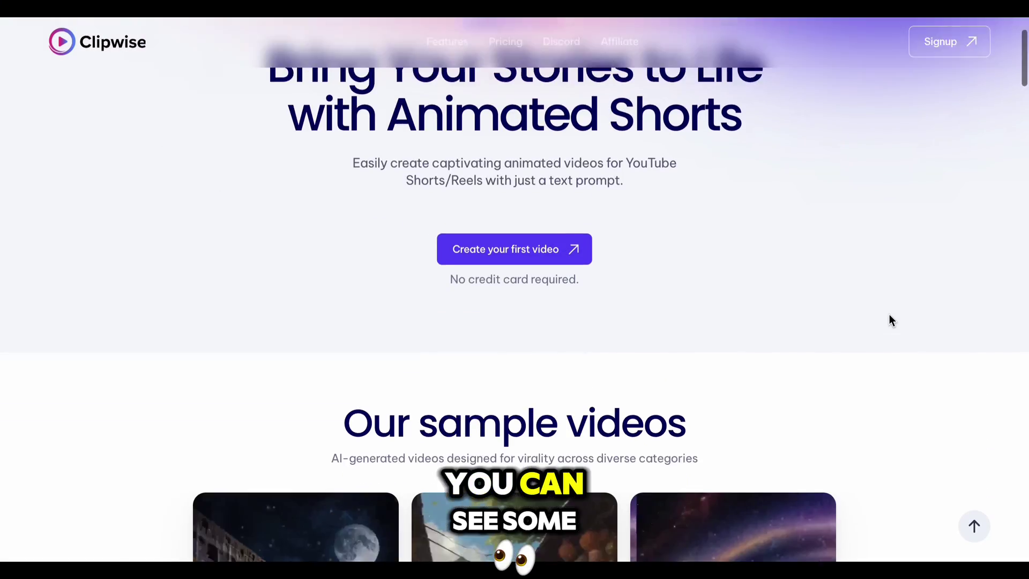
pyautogui.scroll(-1, 908, 257)
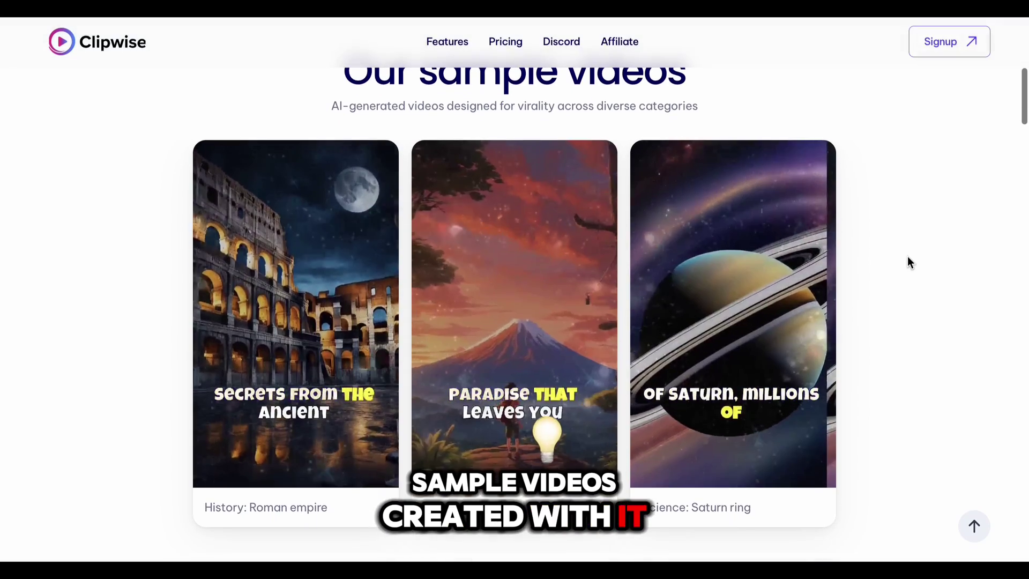
pyautogui.scroll(1, 908, 257)
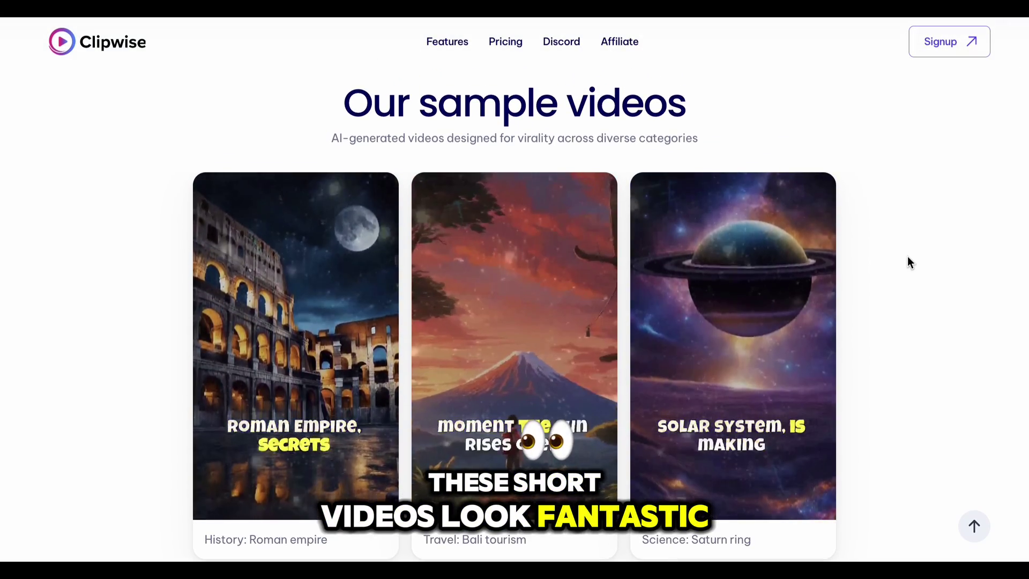
pyautogui.scroll(-1, 908, 257)
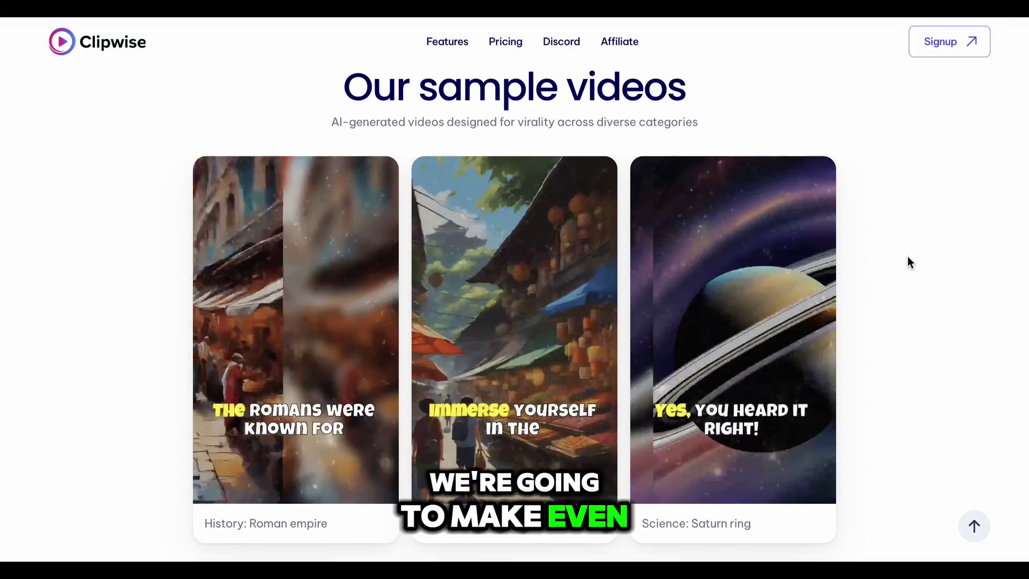
pyautogui.scroll(-7, 908, 257)
pyautogui.scroll(-3, 908, 262)
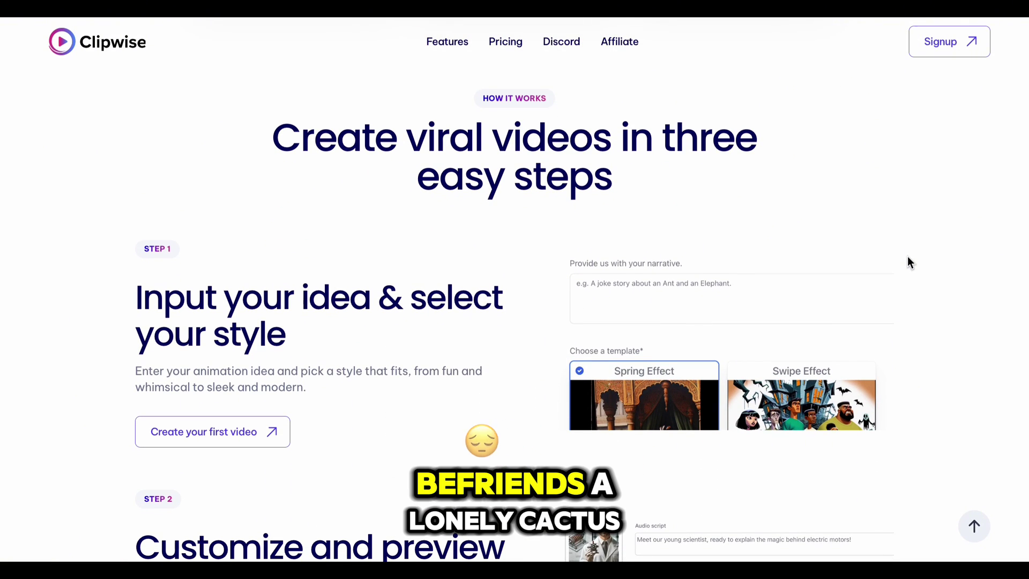
pyautogui.scroll(-4, 908, 256)
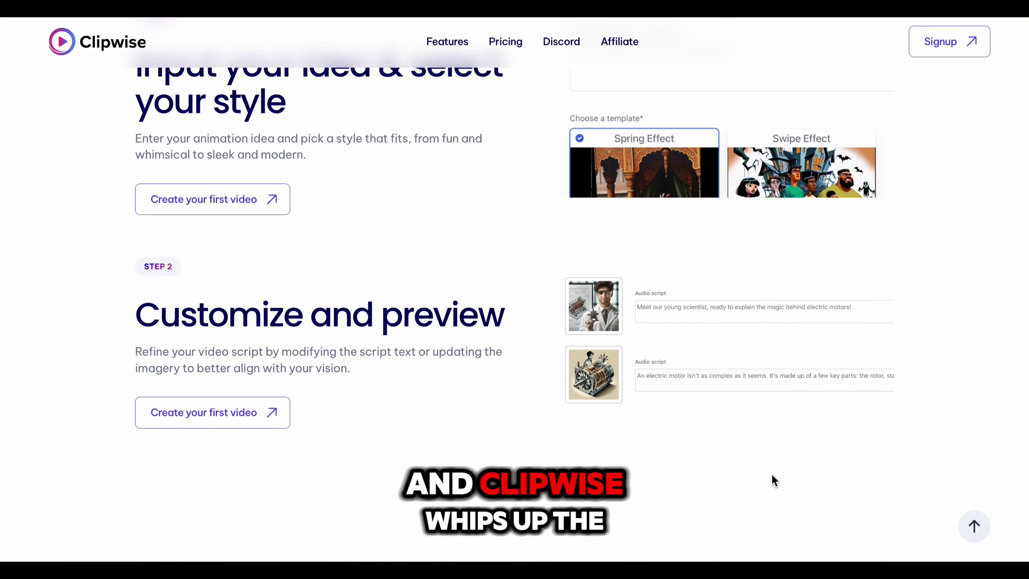
pyautogui.scroll(-7, 771, 475)
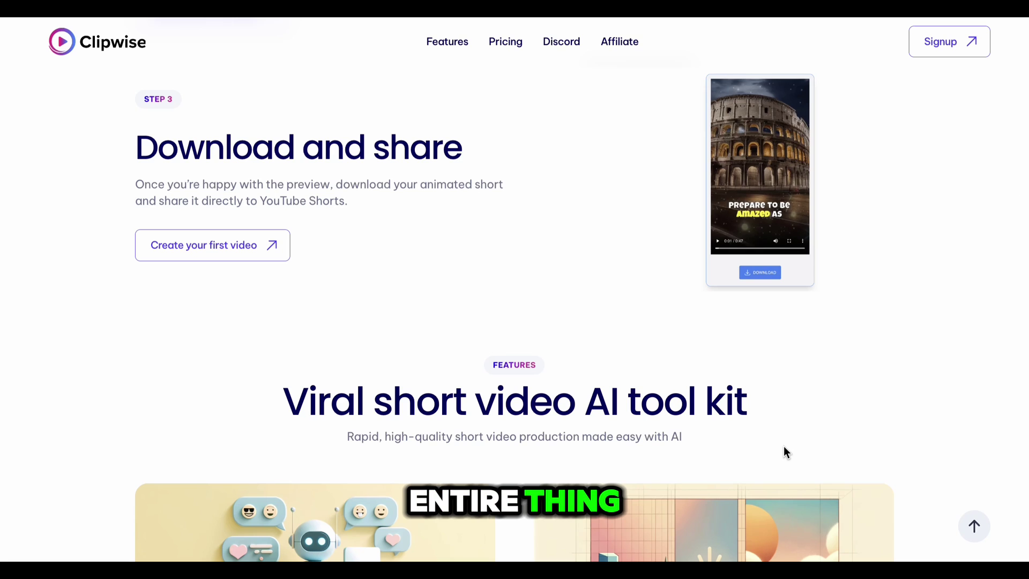
pyautogui.scroll(-5, 787, 389)
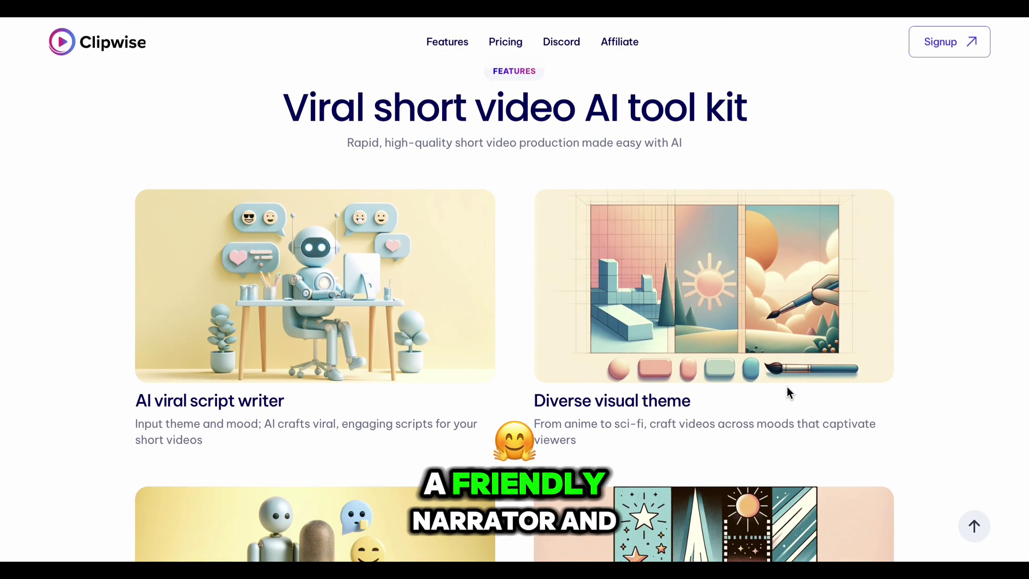
pyautogui.scroll(-5, 787, 393)
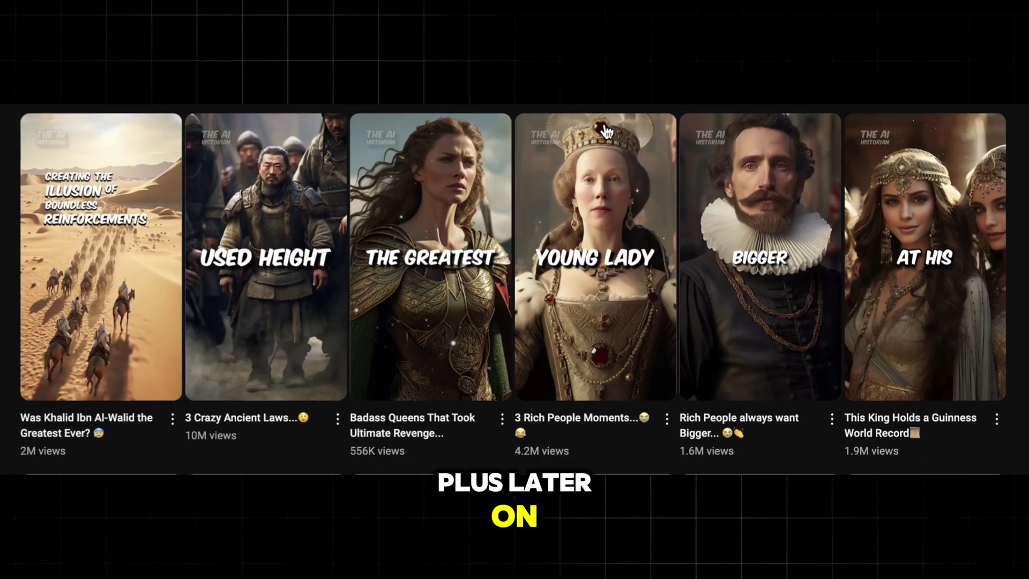
# Step: Scroll the YouTube Shorts grid down to the second row of AI history thumbnails
pyautogui.scroll(-5, 606, 132)
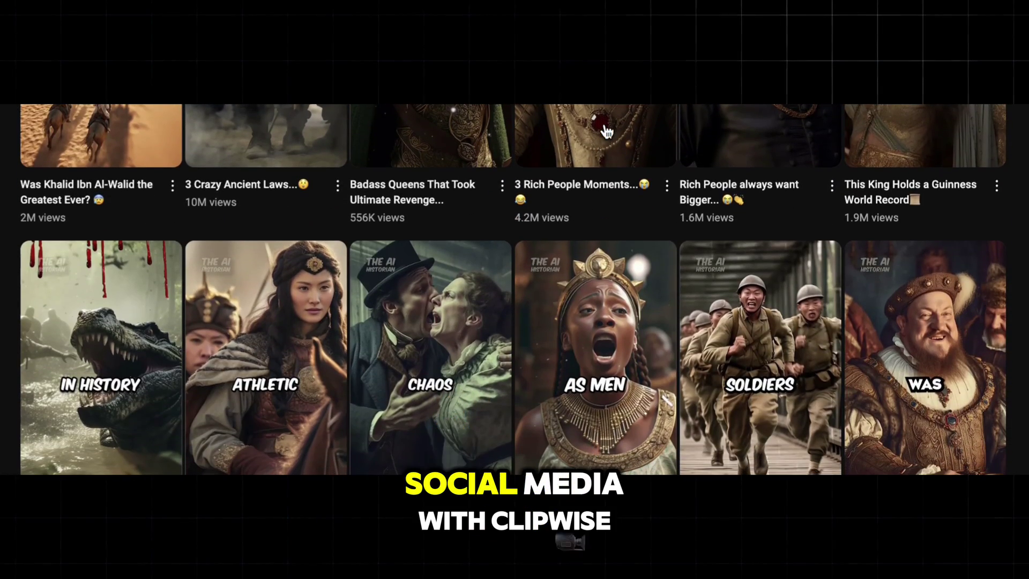
pyautogui.scroll(-4, 606, 131)
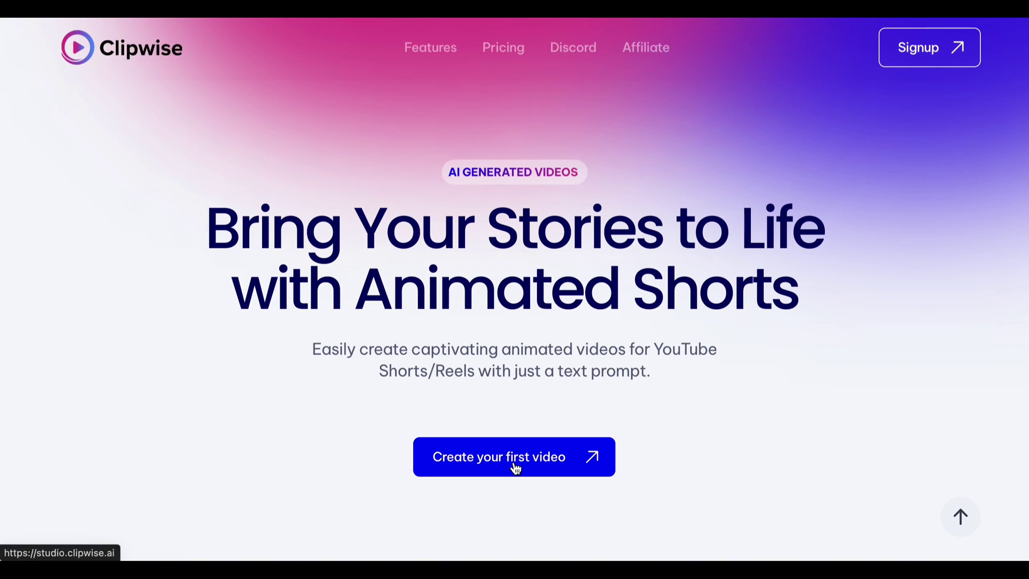
# Step: Generate an English video from the prompt about a lost sock's laundry dryer adventure
pyautogui.click(516, 467)
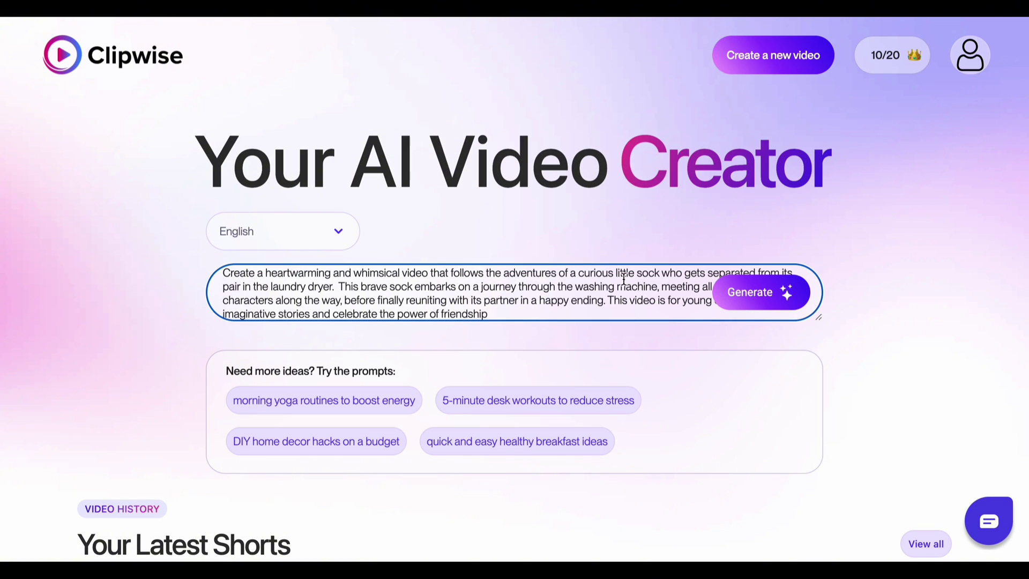
pyautogui.click(757, 303)
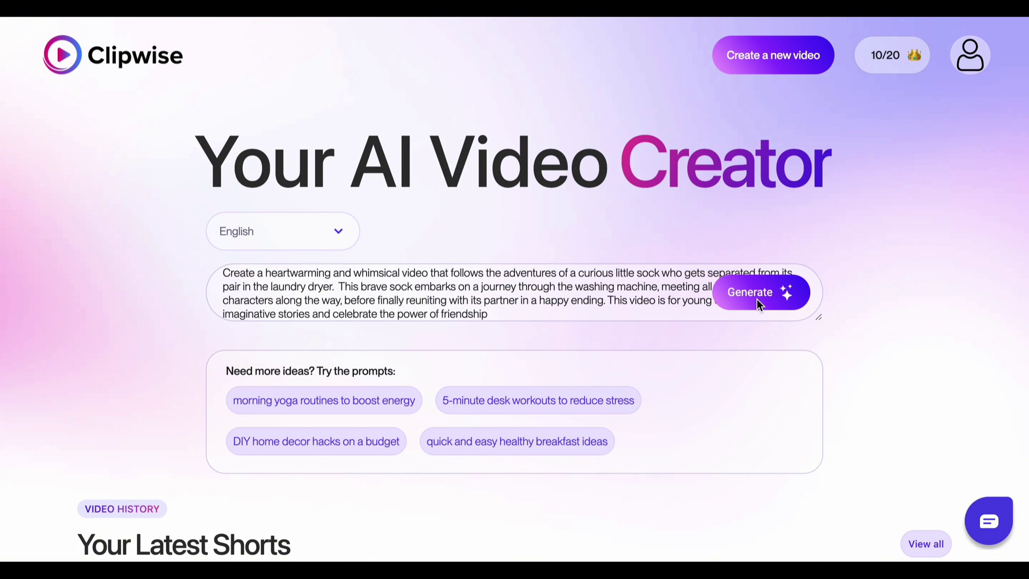
# Step: Change the video tone from Informative to Humorous
pyautogui.scroll(-3, 756, 305)
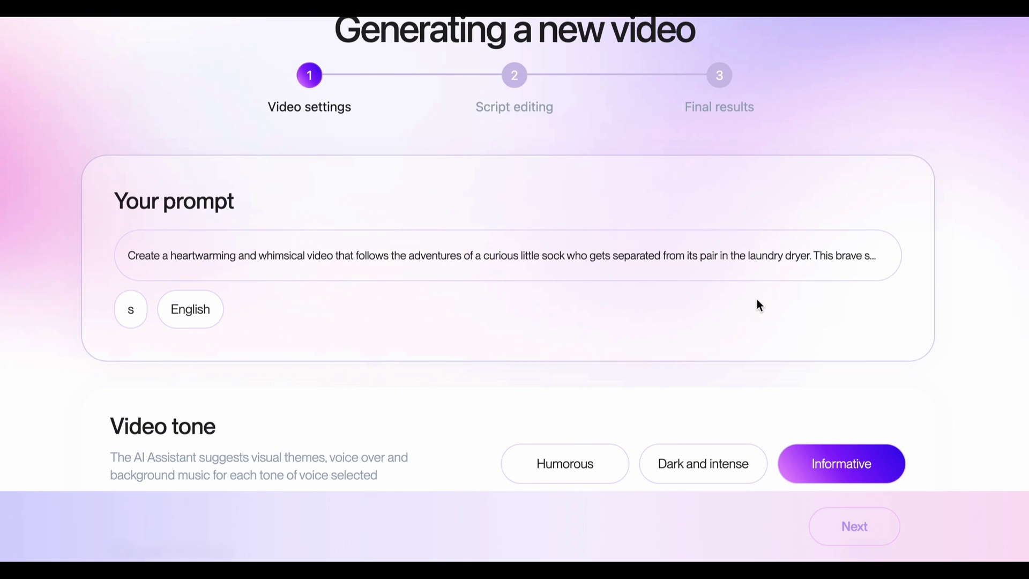
pyautogui.scroll(-3, 758, 305)
pyautogui.scroll(-2, 758, 304)
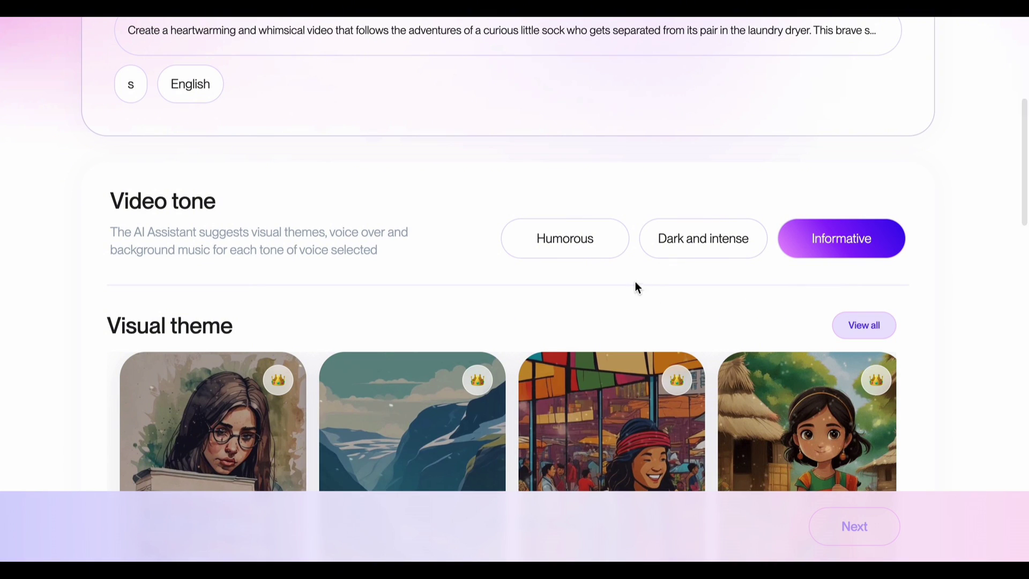
pyautogui.click(581, 245)
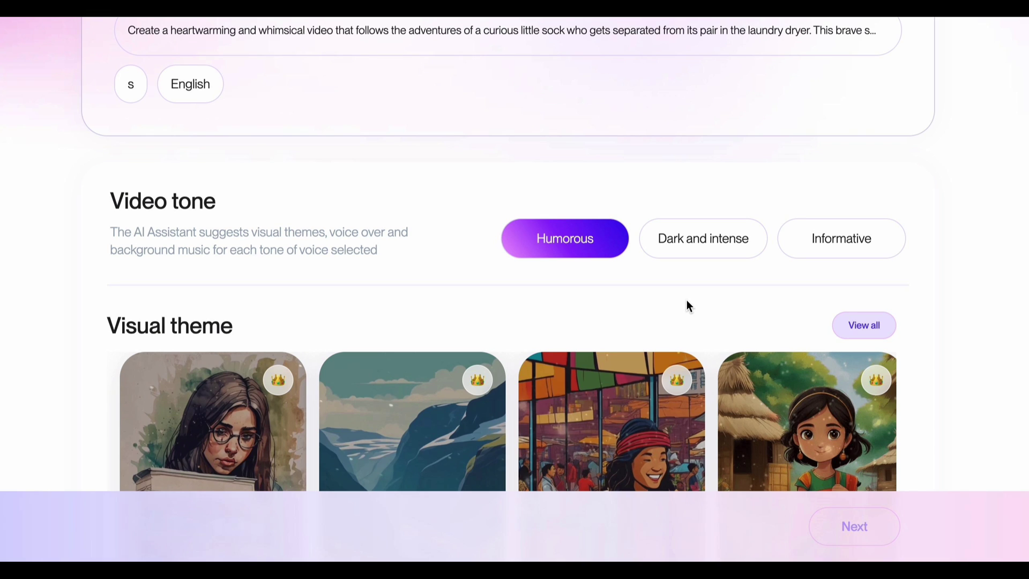
pyautogui.scroll(-5, 688, 306)
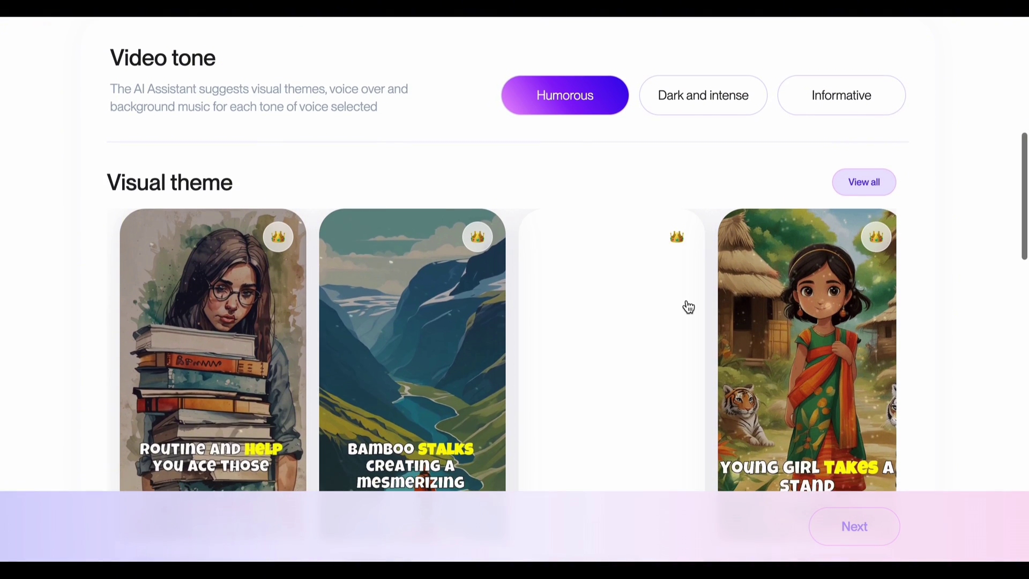
pyautogui.scroll(2, 686, 305)
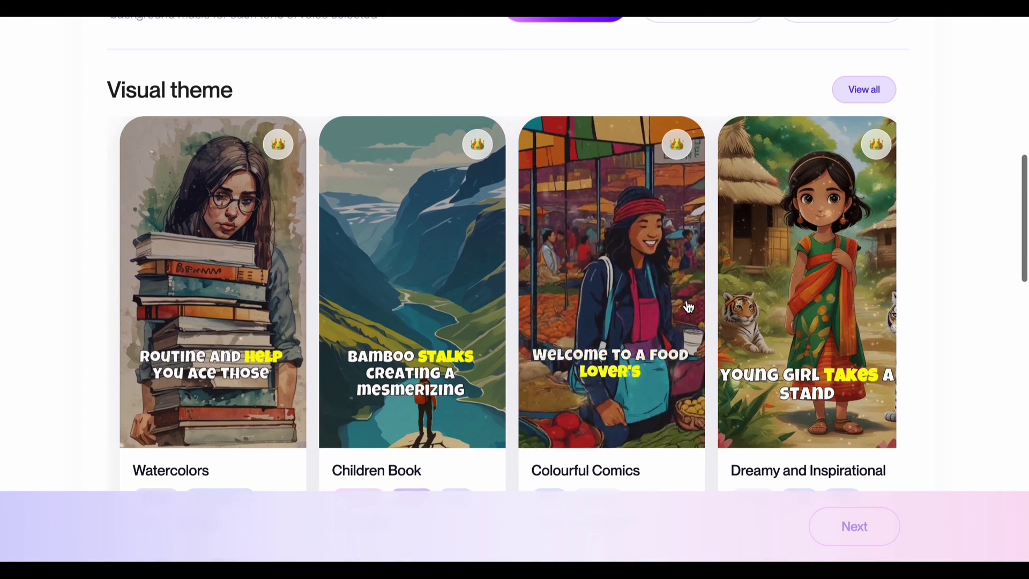
# Step: Pick 3D Pixar from the full list of visual themes
pyautogui.click(863, 92)
pyautogui.scroll(-6, 743, 317)
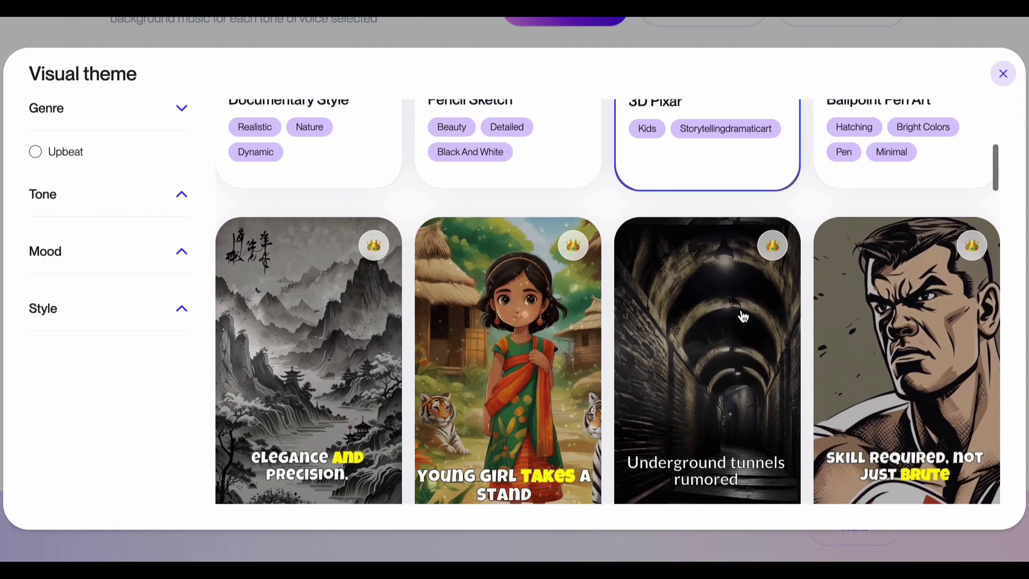
pyautogui.scroll(-8, 743, 317)
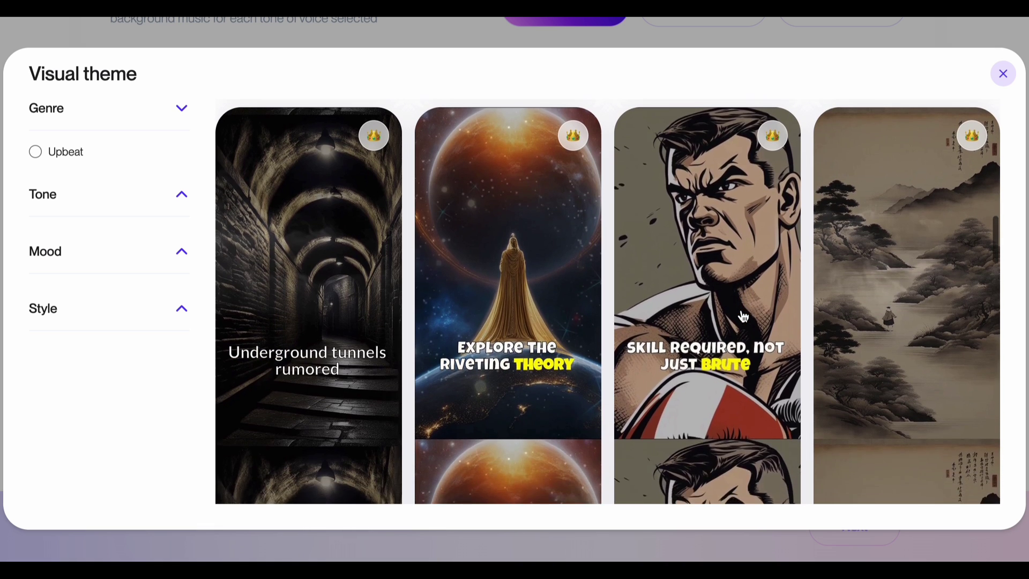
pyautogui.scroll(-10, 743, 316)
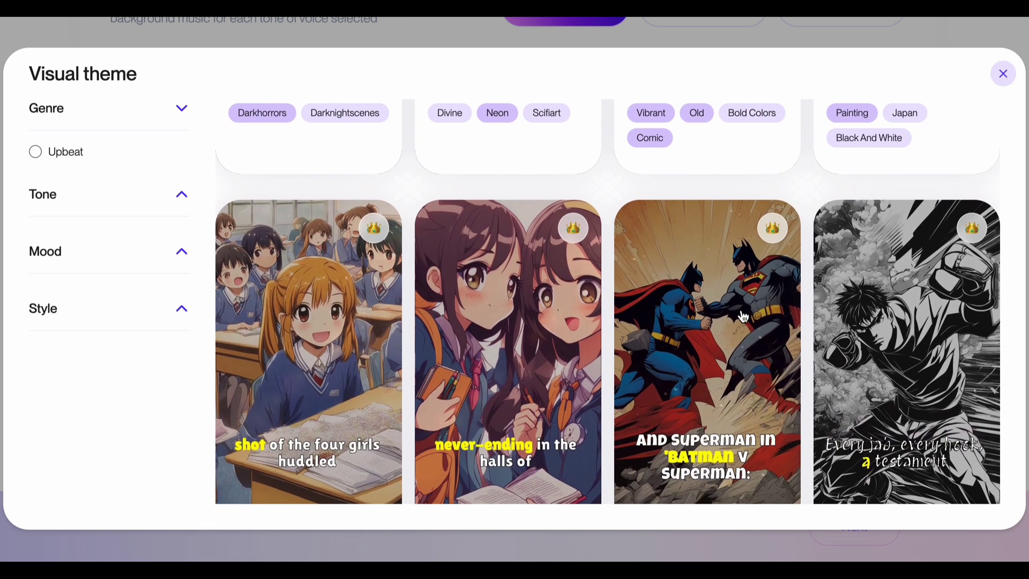
pyautogui.scroll(-10, 743, 316)
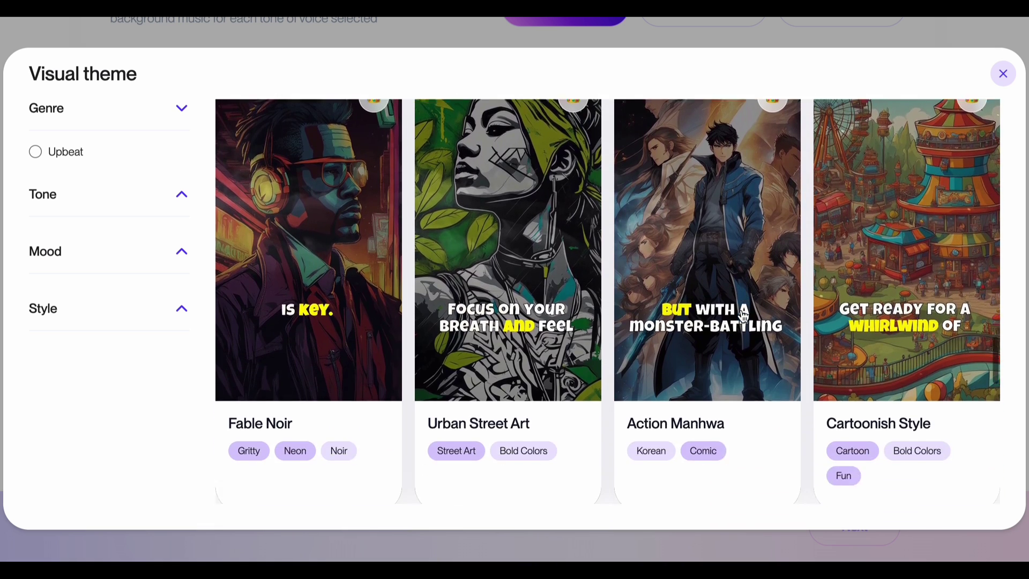
pyautogui.scroll(-8, 742, 316)
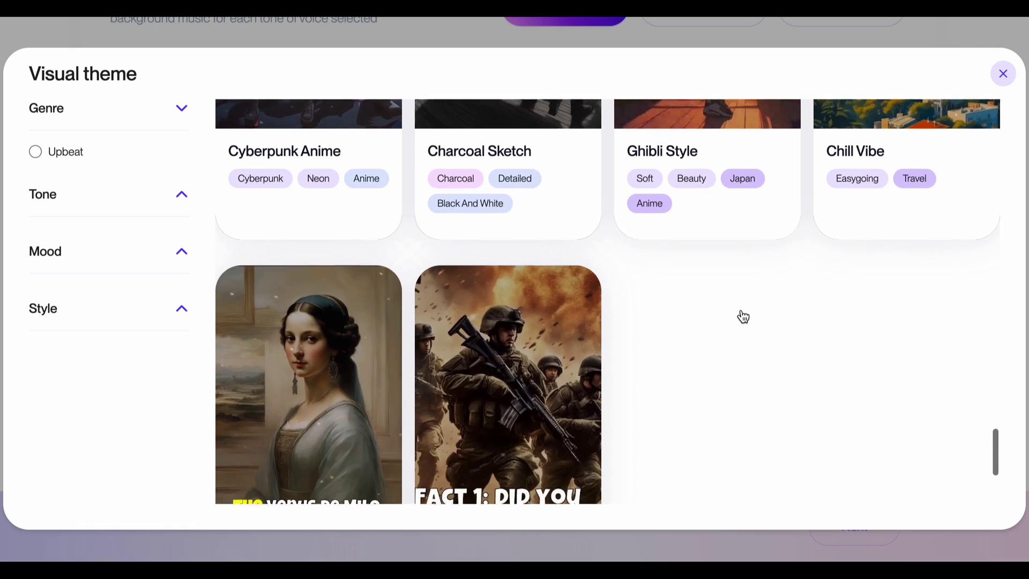
pyautogui.scroll(15, 742, 316)
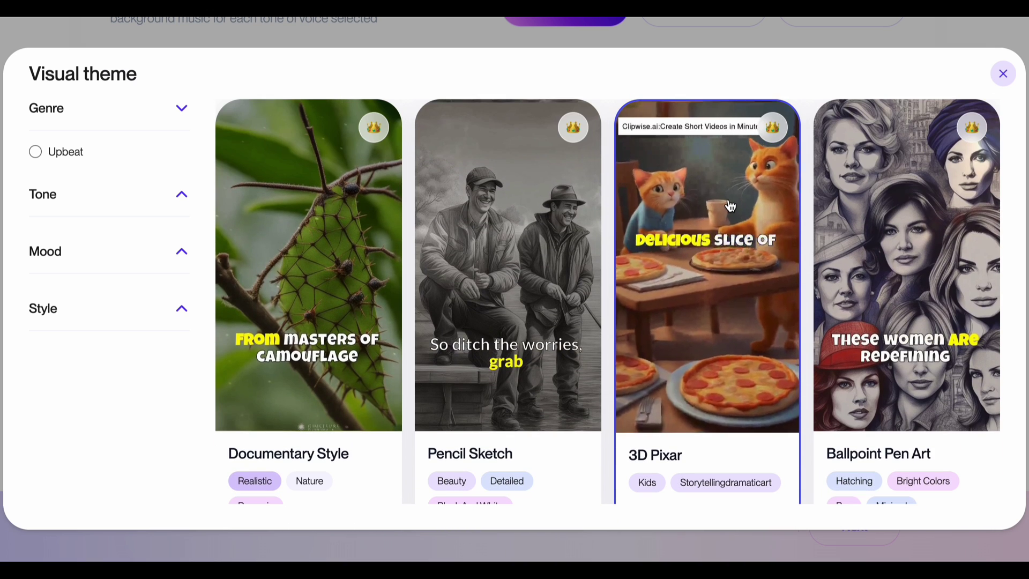
pyautogui.click(766, 340)
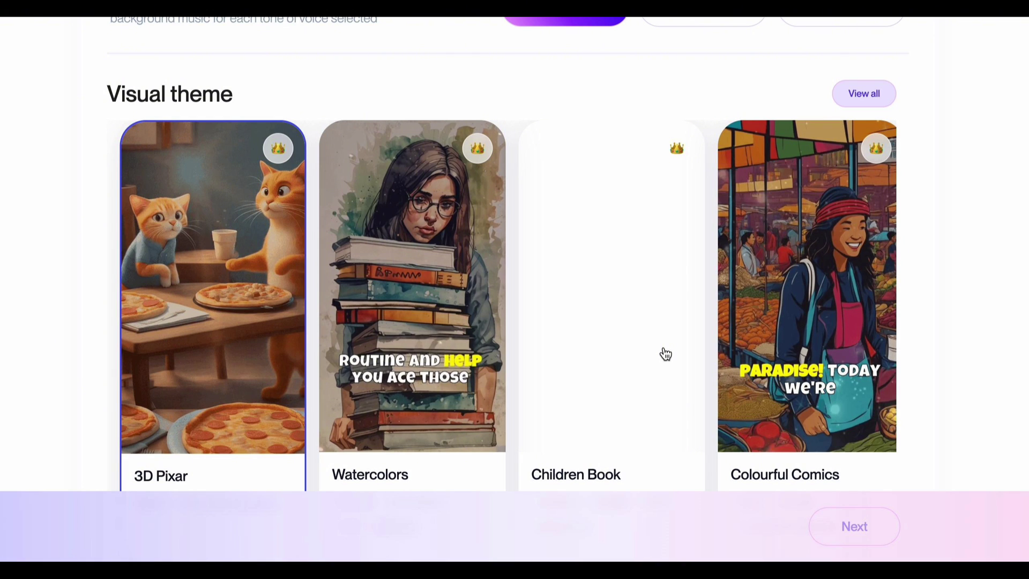
pyautogui.scroll(-10, 666, 340)
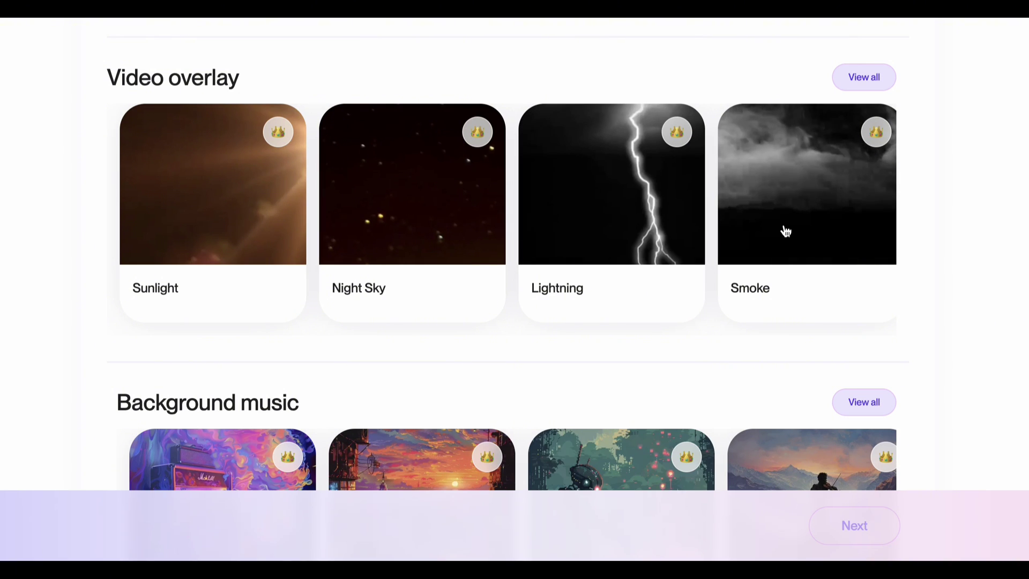
pyautogui.scroll(-5, 747, 348)
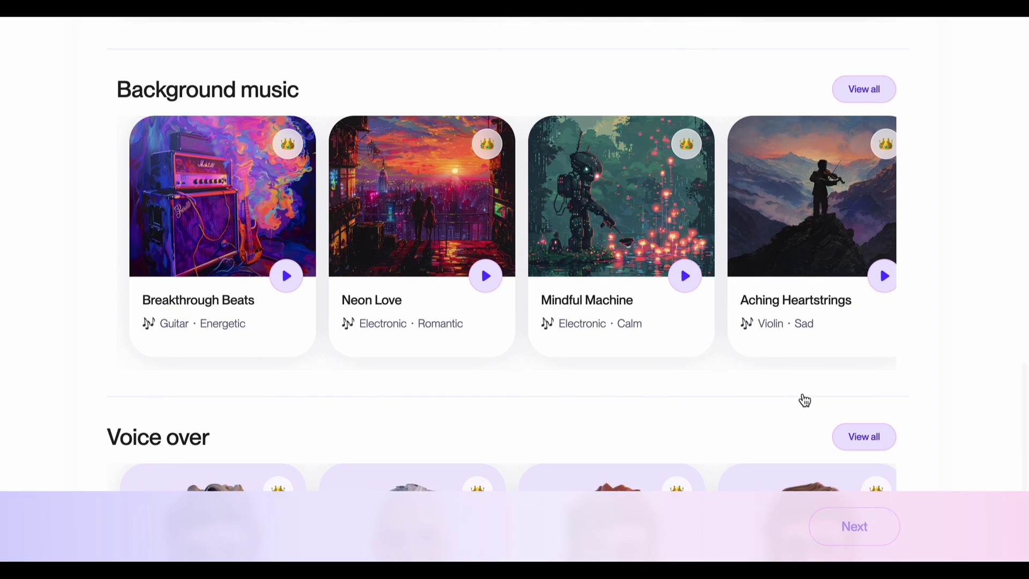
# Step: Preview Uplifting tracks like Horizon Chasers and choose the Soaring Strings violin track
pyautogui.click(864, 89)
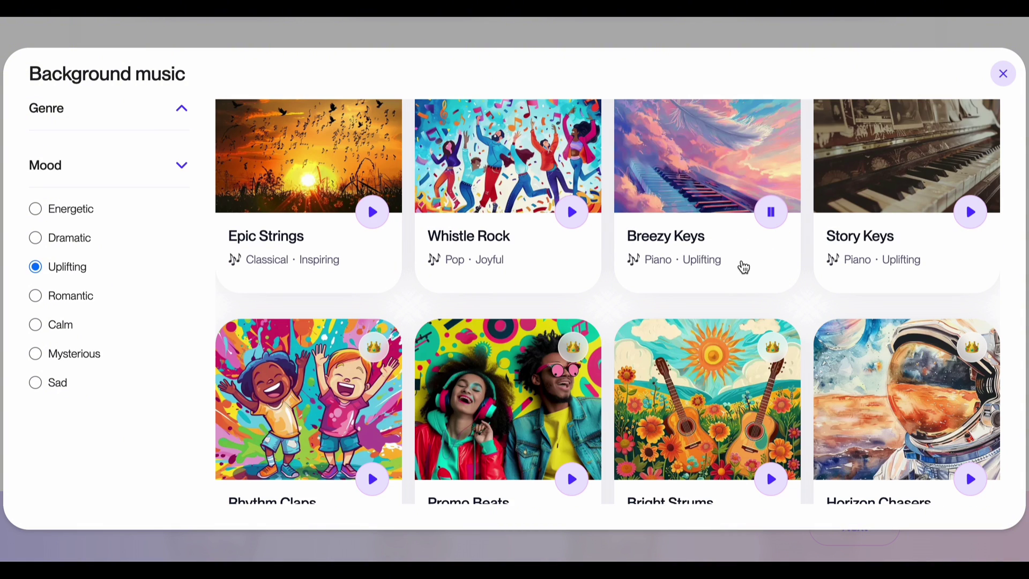
pyautogui.scroll(-5, 742, 265)
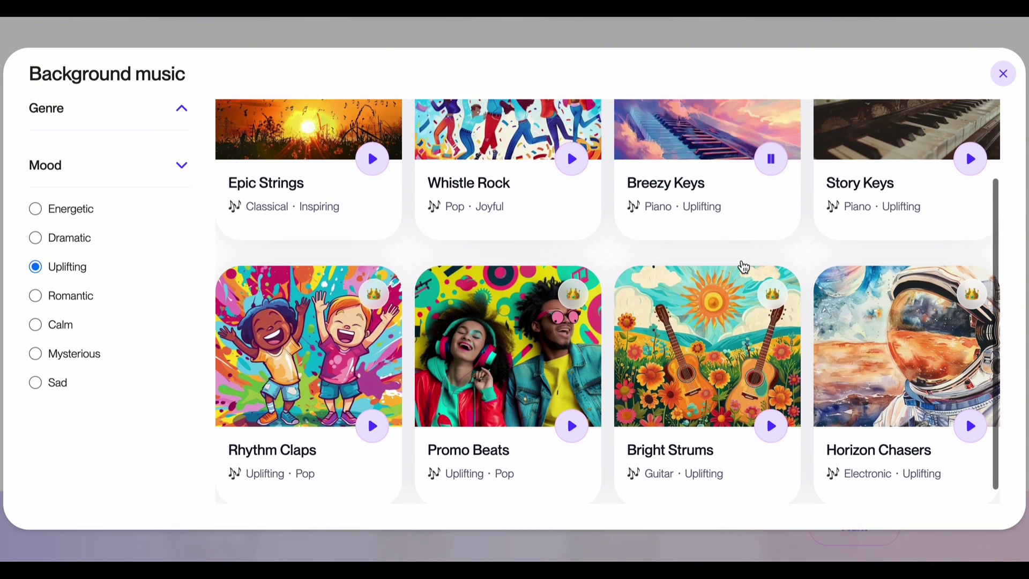
pyautogui.click(910, 296)
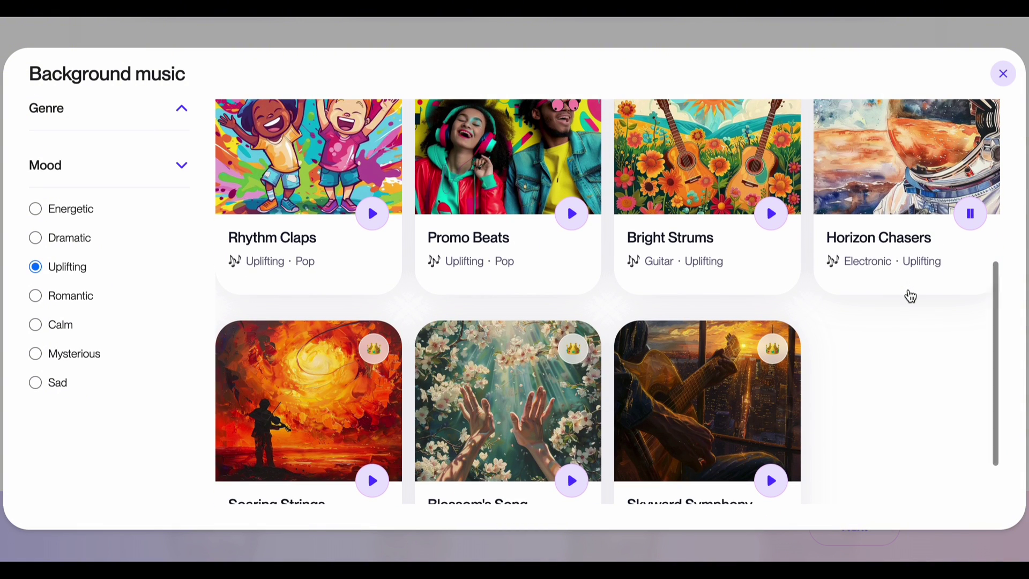
pyautogui.scroll(-2, 910, 296)
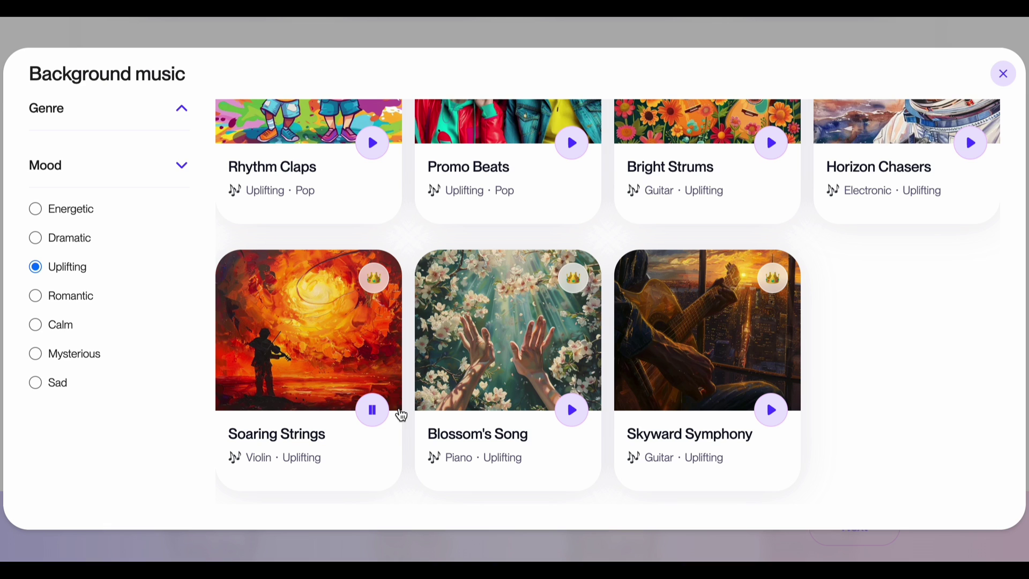
pyautogui.click(382, 357)
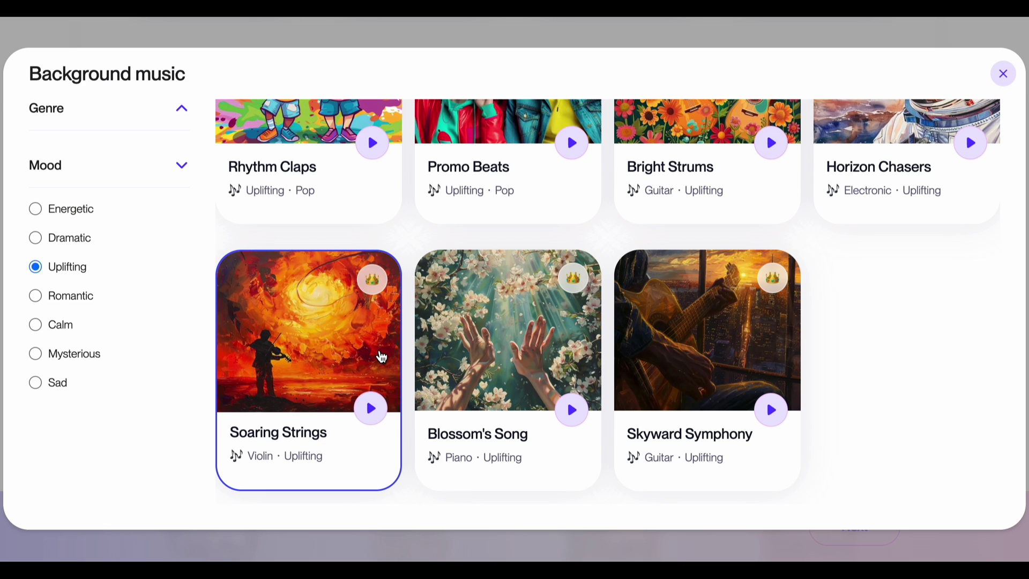
# Step: Choose the smooth, deep grey-bearded narrator voice, Knightley Thompson, for the voice-over
pyautogui.click(1003, 76)
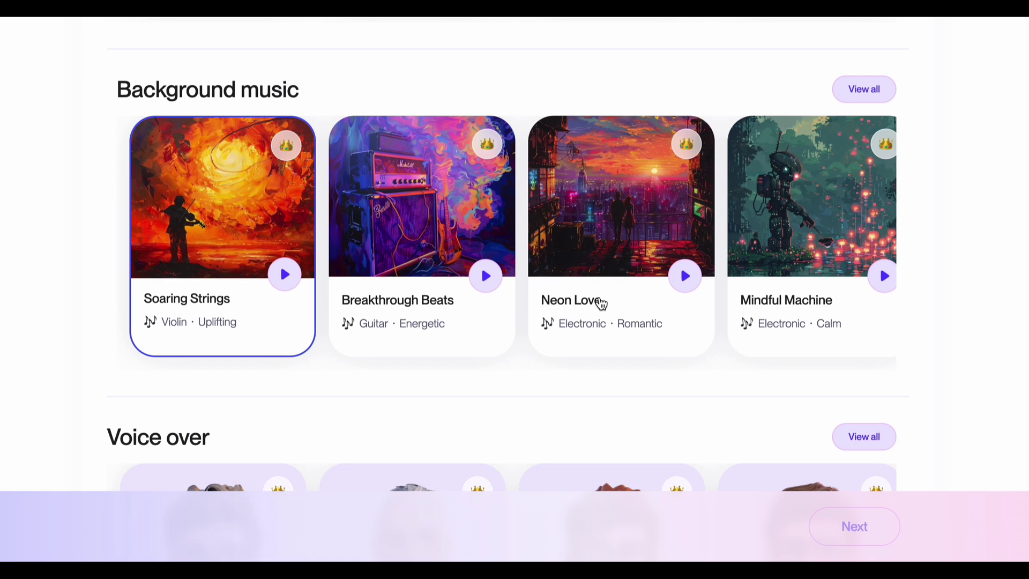
pyautogui.scroll(-5, 599, 301)
pyautogui.click(870, 146)
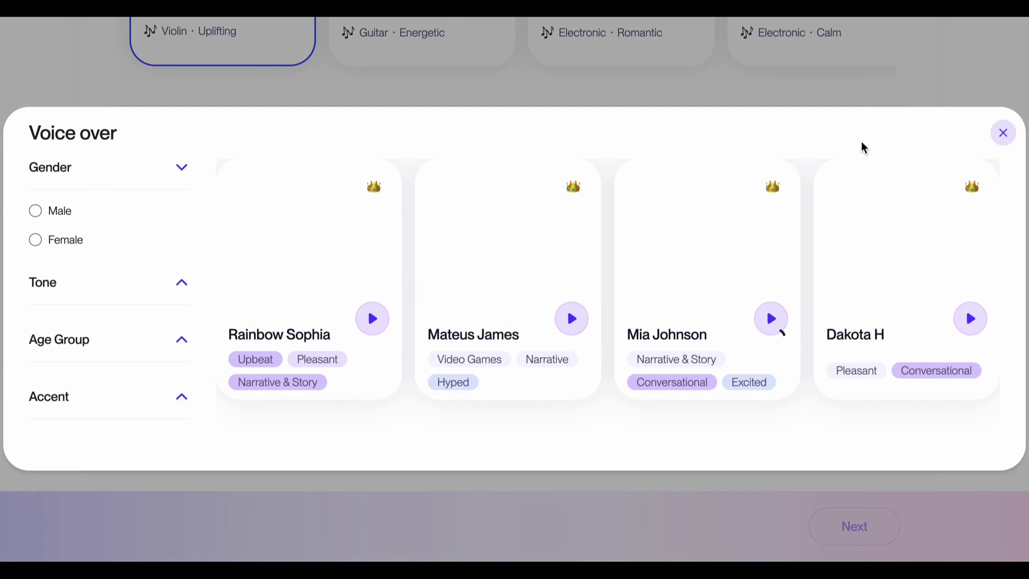
pyautogui.click(182, 227)
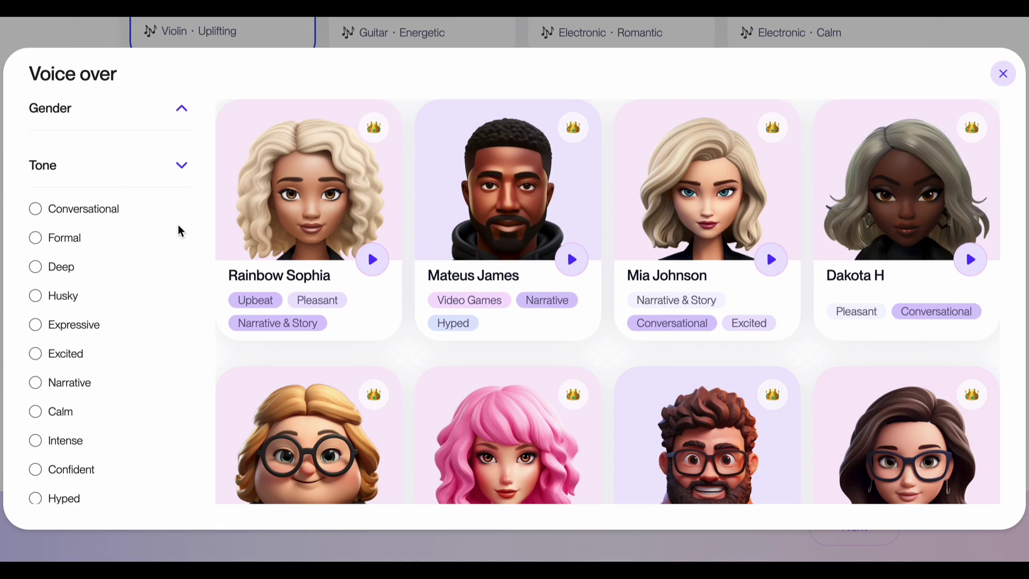
pyautogui.press('Escape')
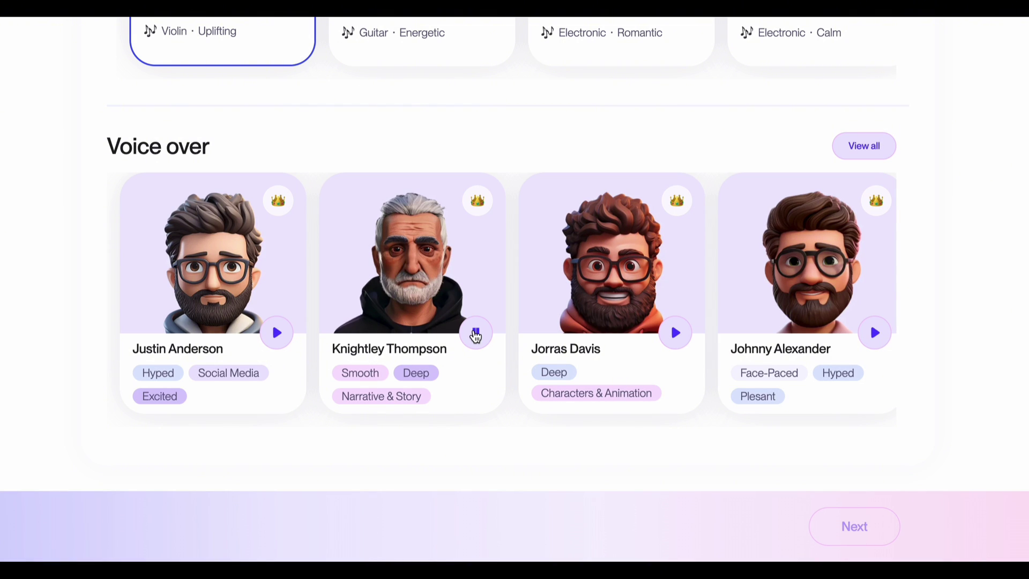
pyautogui.click(416, 300)
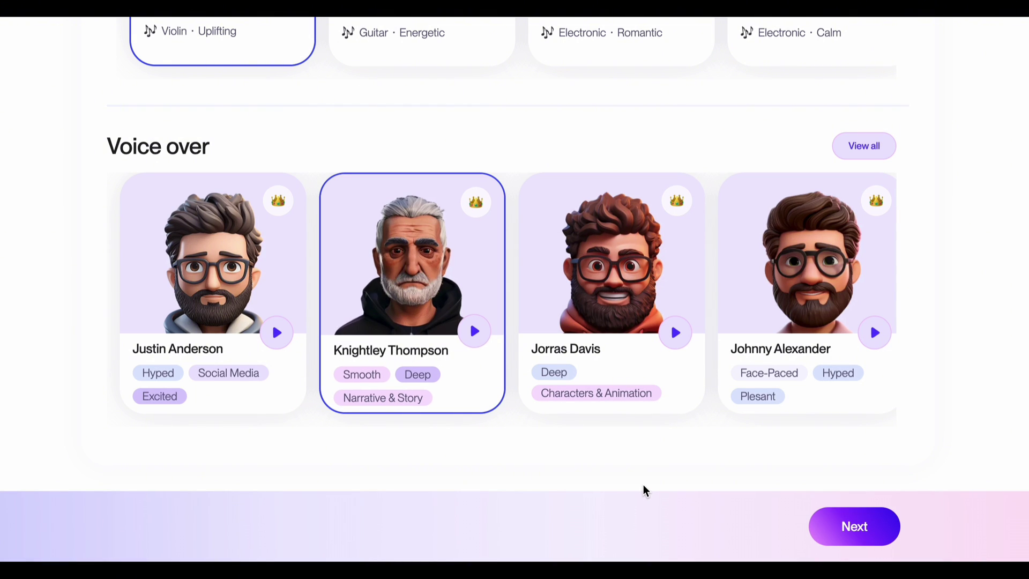
# Step: Continue to Script editing and review the generated script about Steve the sock
pyautogui.click(853, 528)
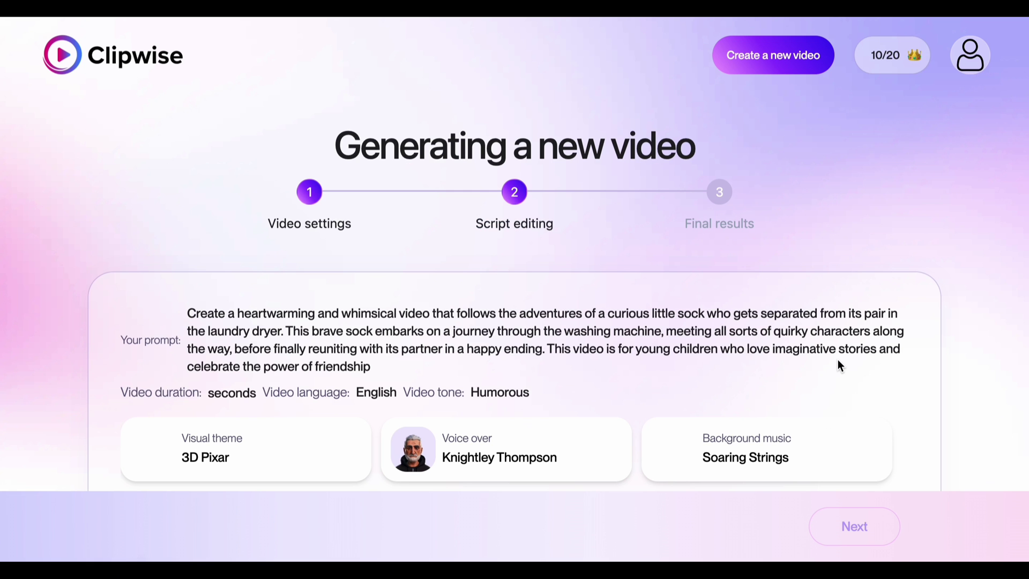
pyautogui.scroll(-3, 839, 366)
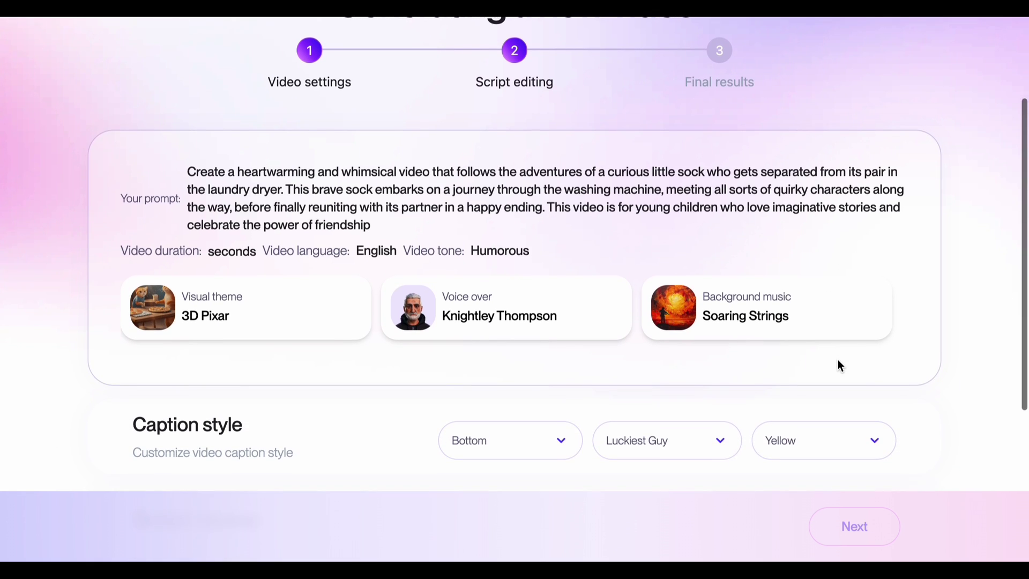
pyautogui.scroll(-4, 839, 365)
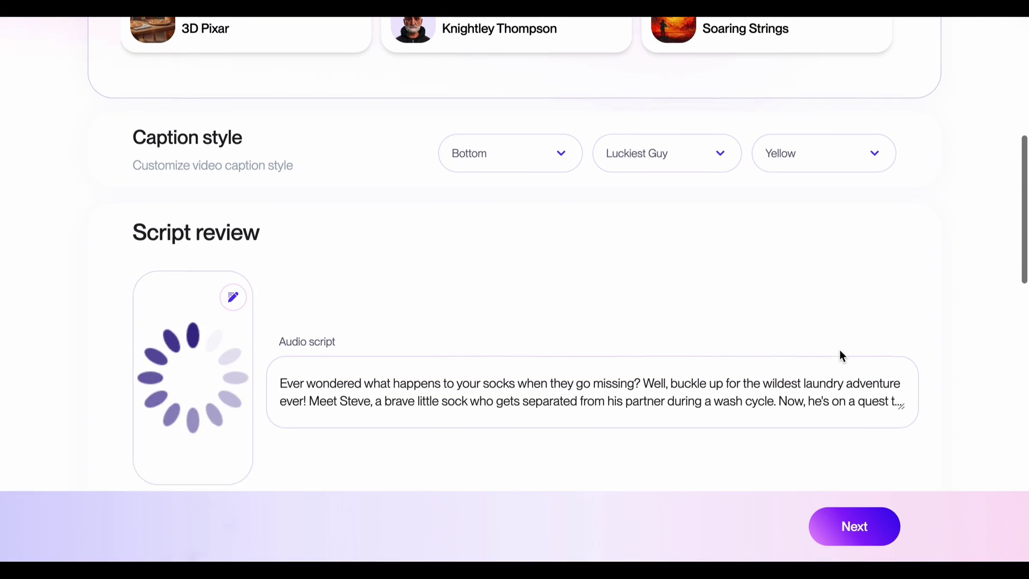
# Step: Set captions to Center position, Lato font and Orange colour
pyautogui.click(540, 258)
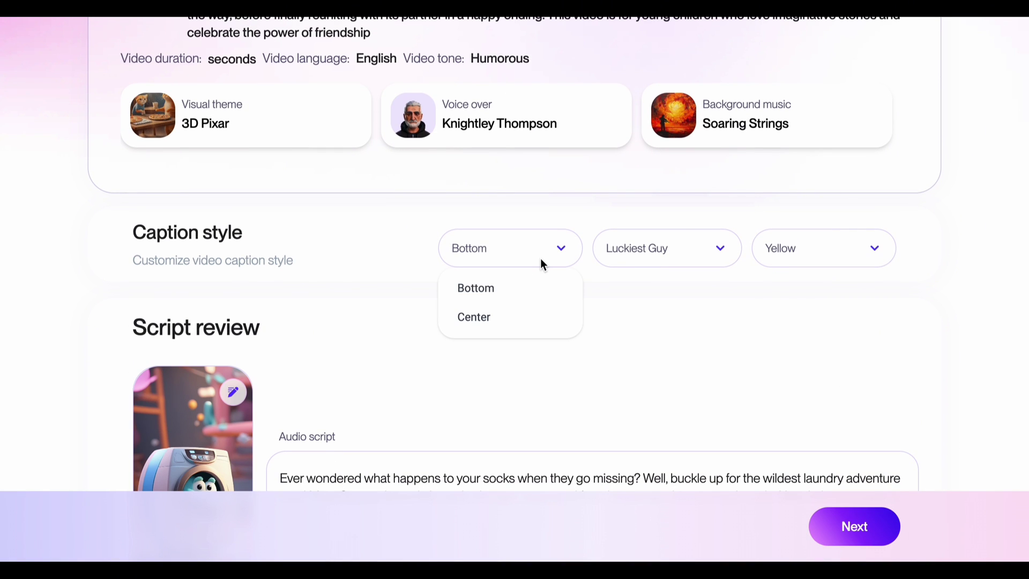
pyautogui.click(481, 316)
pyautogui.click(661, 248)
pyautogui.scroll(-1, 662, 301)
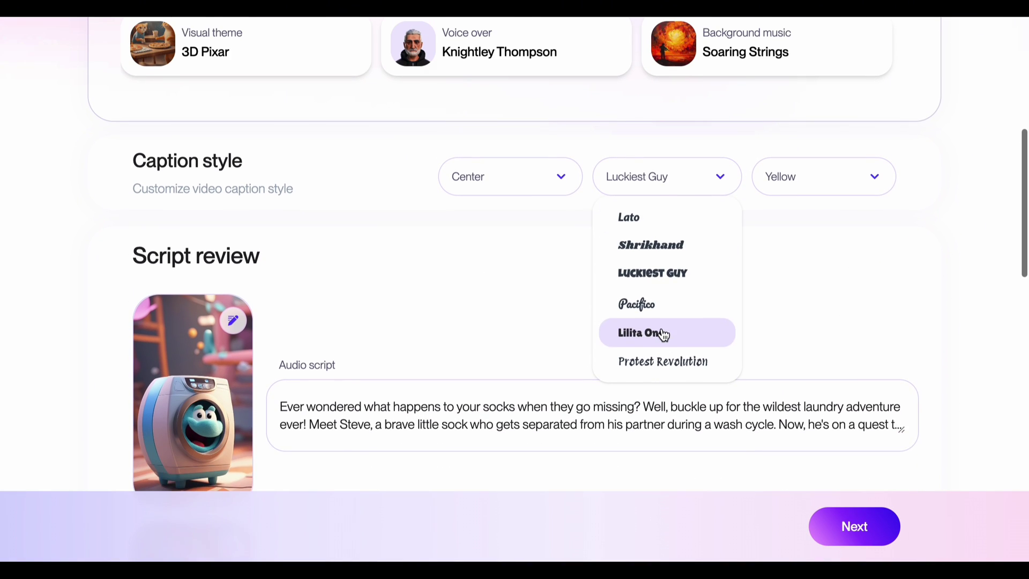
pyautogui.click(645, 236)
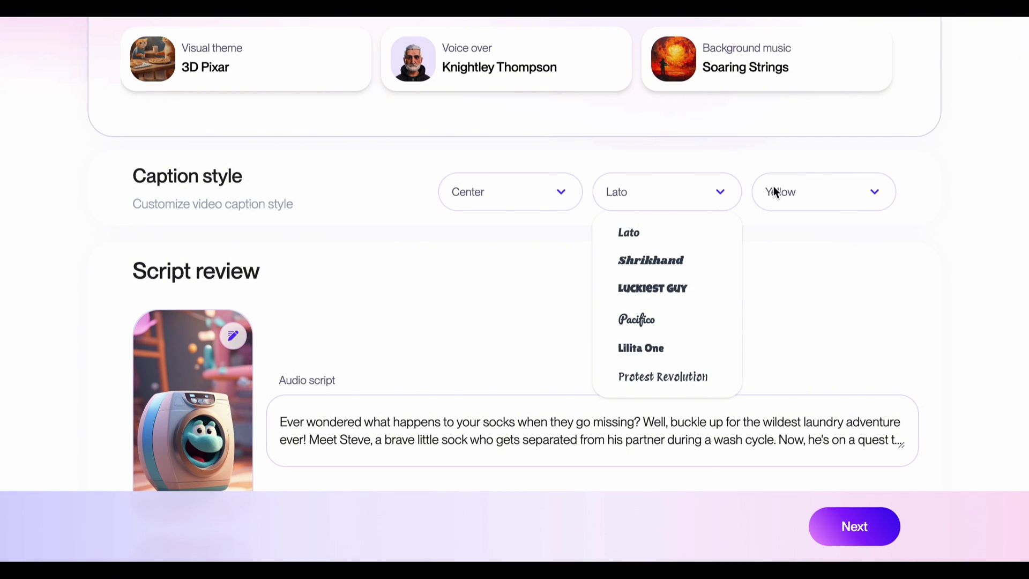
pyautogui.click(805, 192)
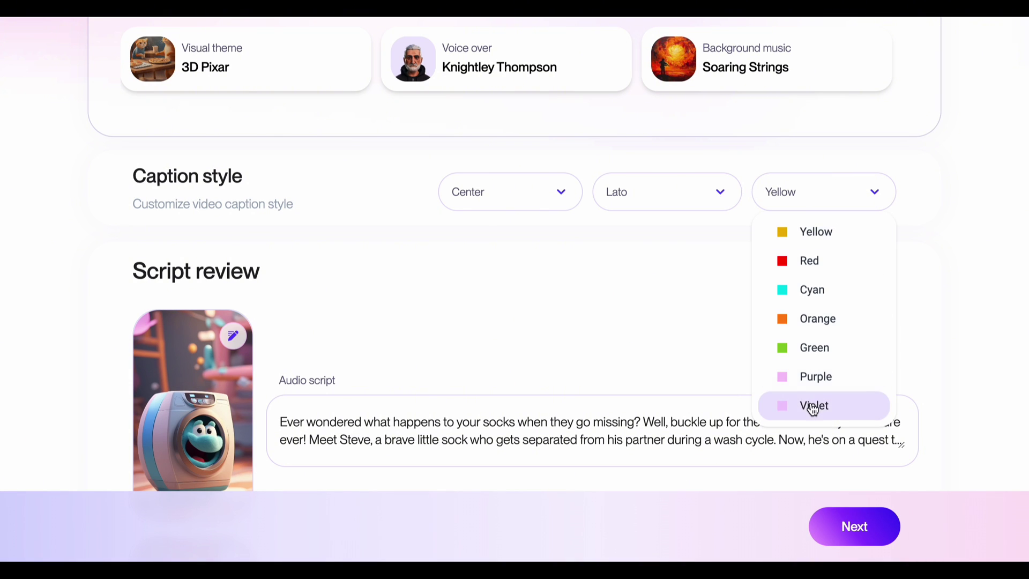
pyautogui.scroll(-1, 813, 395)
pyautogui.scroll(1, 829, 324)
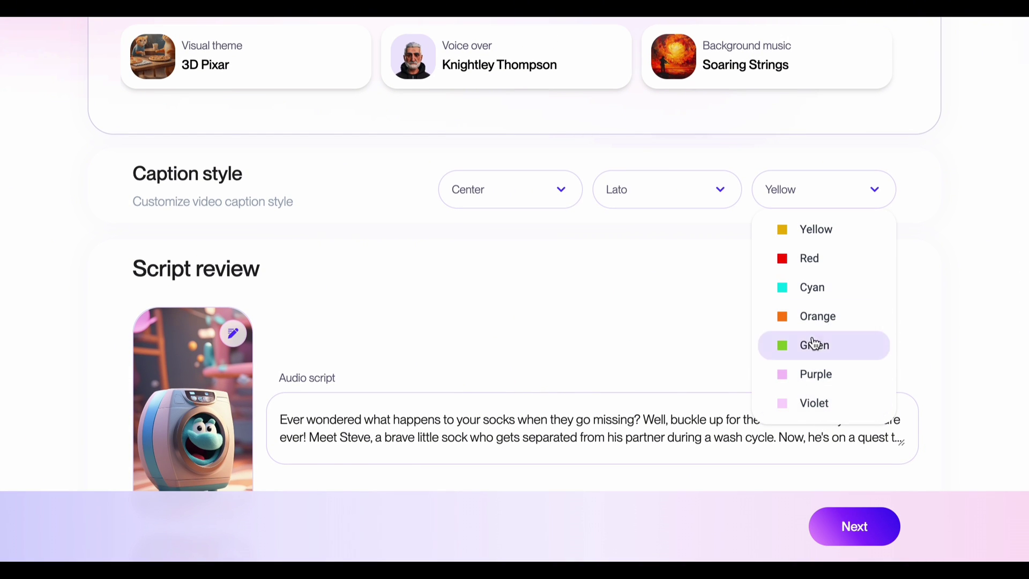
pyautogui.click(818, 317)
pyautogui.scroll(-5, 689, 281)
pyautogui.scroll(1, 688, 280)
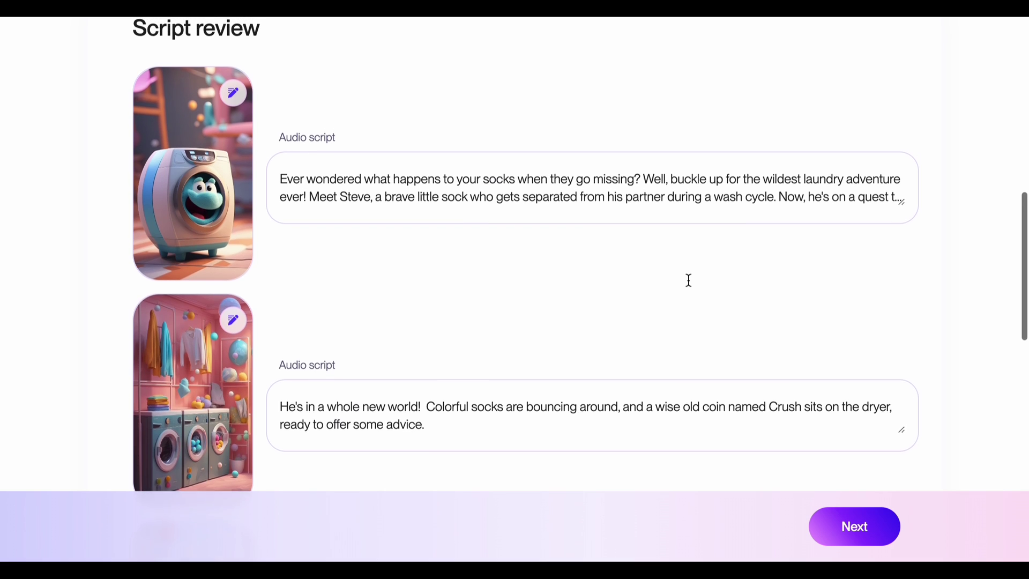
pyautogui.scroll(-1, 688, 280)
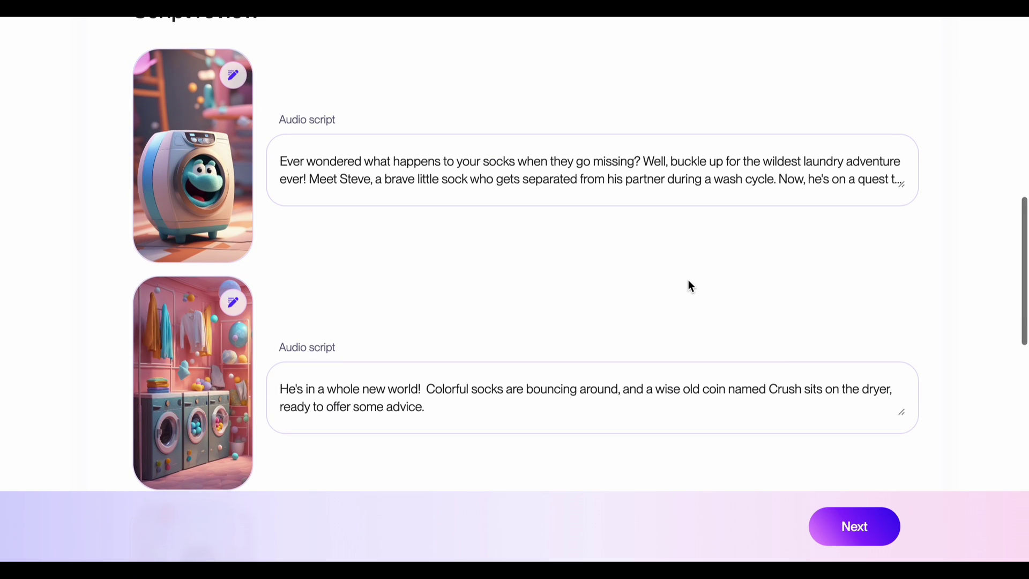
pyautogui.scroll(-1, 688, 280)
pyautogui.click(656, 136)
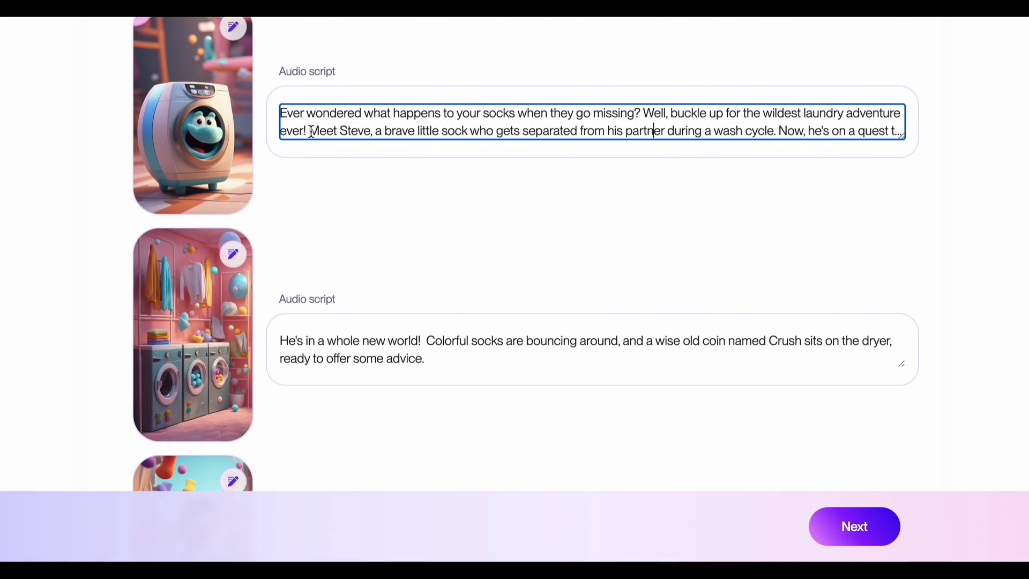
pyautogui.click(478, 204)
pyautogui.scroll(-6, 491, 185)
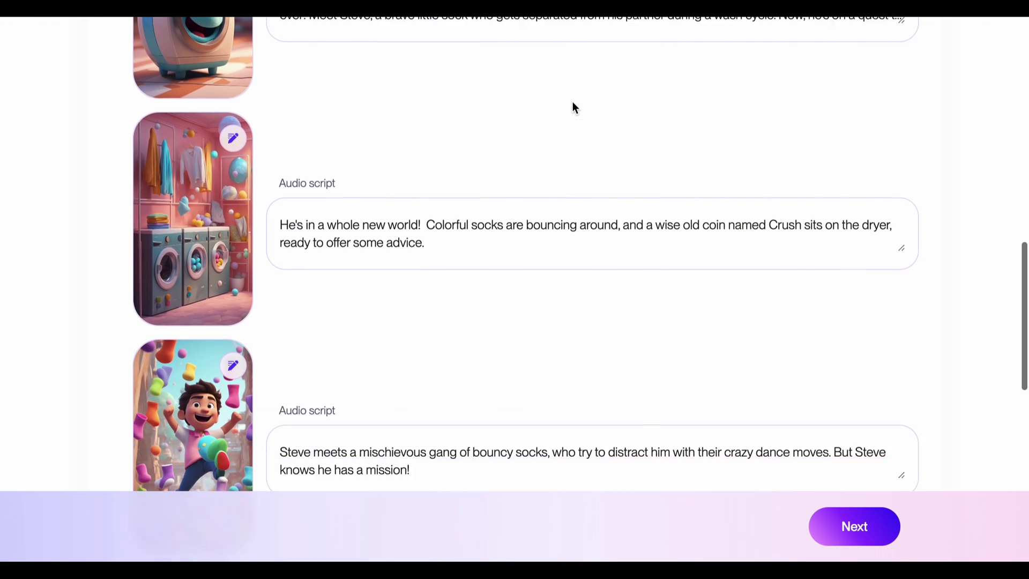
pyautogui.scroll(-5, 583, 247)
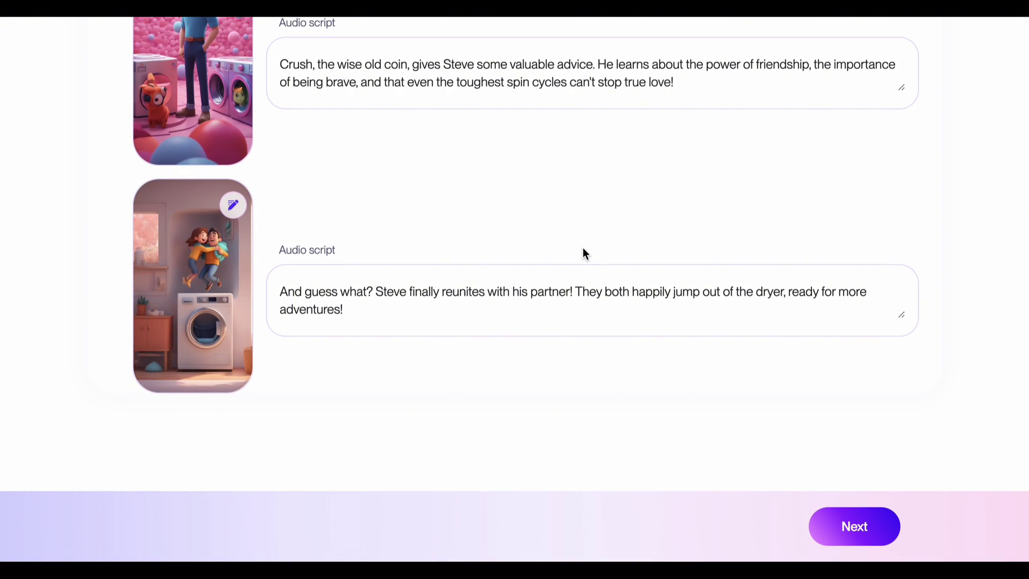
pyautogui.scroll(10, 585, 254)
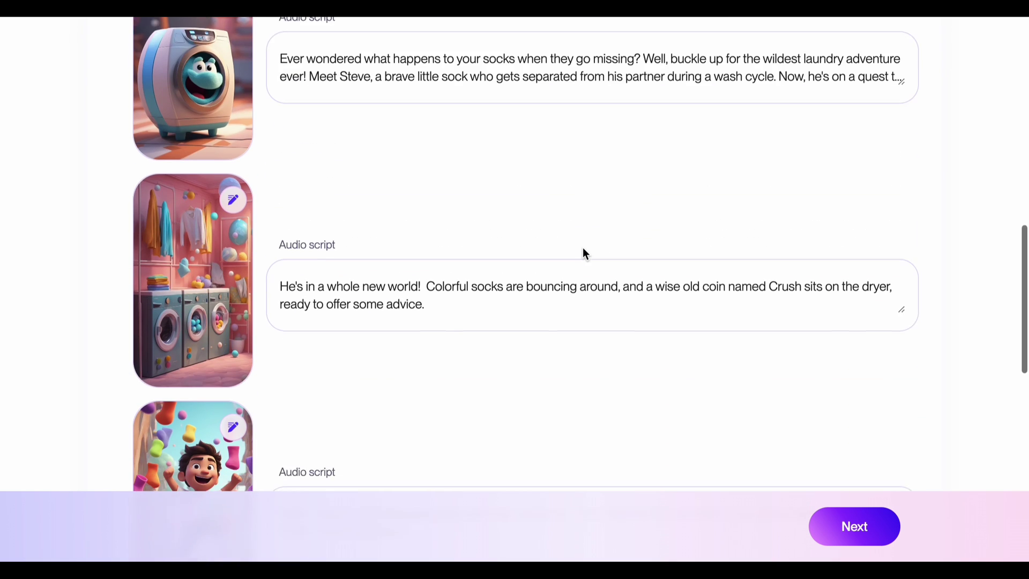
pyautogui.scroll(-4, 584, 253)
pyautogui.scroll(-2, 586, 254)
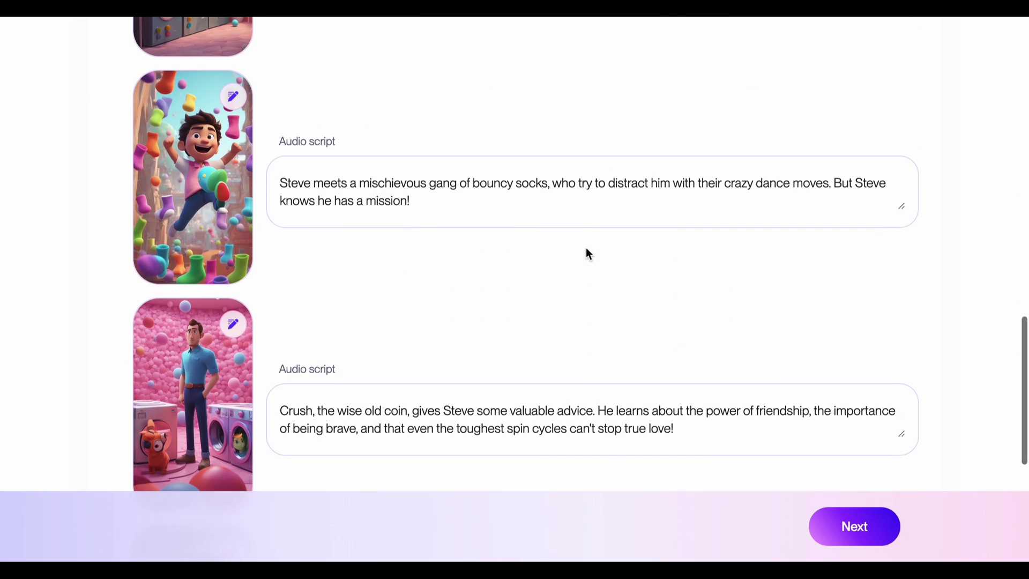
pyautogui.scroll(-1, 586, 254)
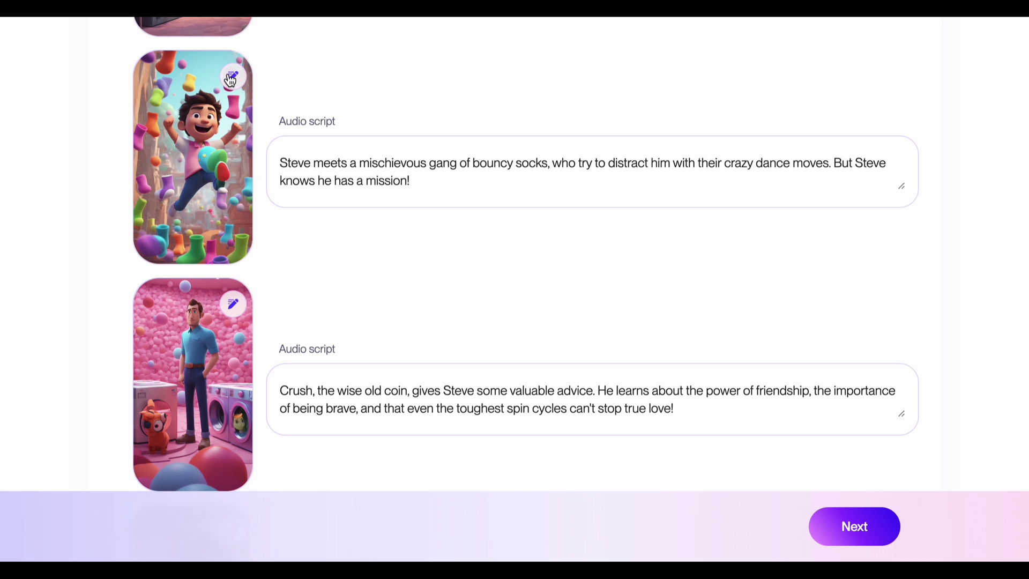
# Step: Regenerate the bouncy-socks scene image with Steve described as 'the sock'
pyautogui.click(233, 79)
pyautogui.click(376, 402)
pyautogui.write('the sock surrounded by a mischievous gang of bouncy socks, dancing and jumping.')
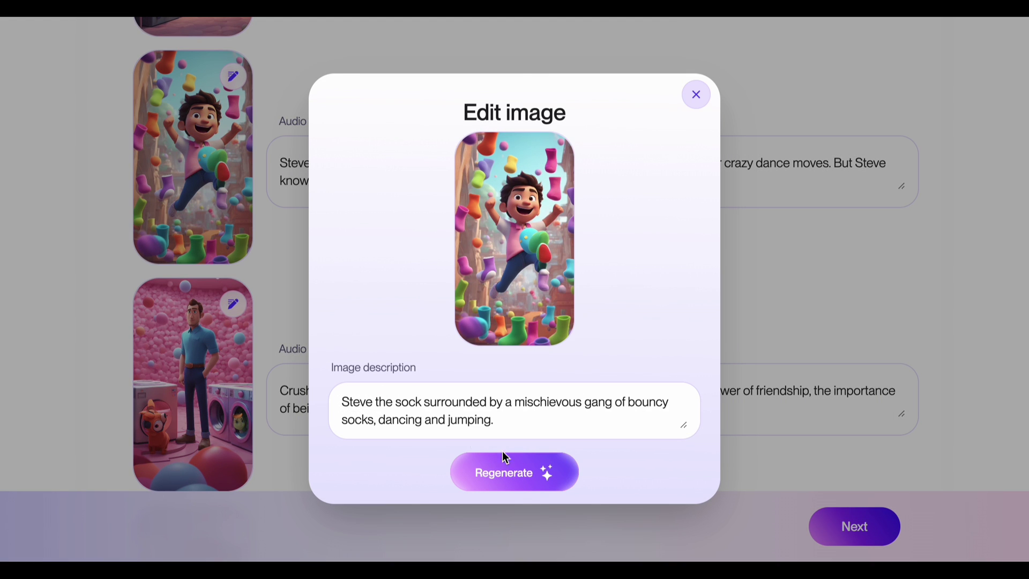
pyautogui.click(528, 482)
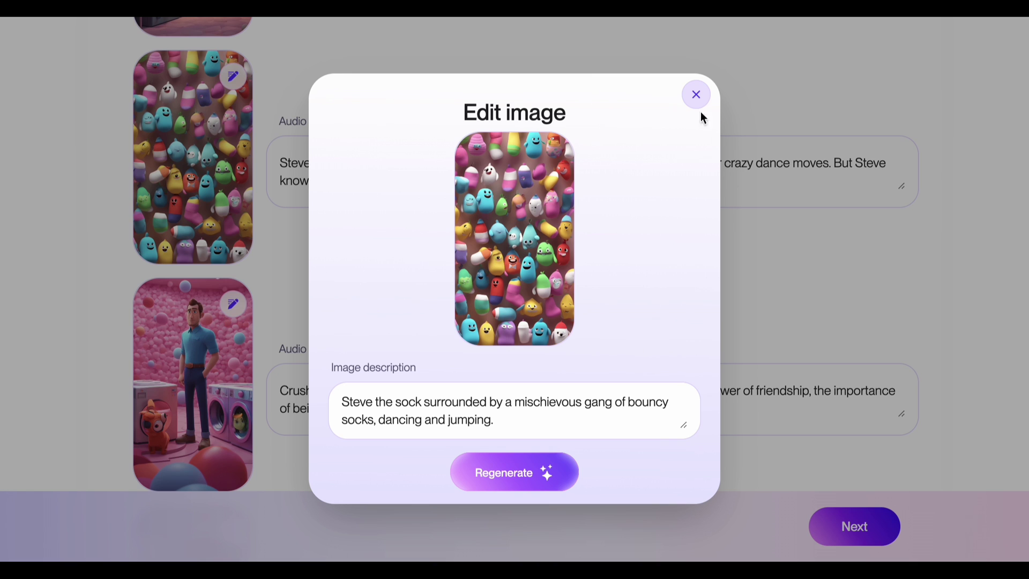
pyautogui.click(696, 94)
pyautogui.scroll(-4, 574, 243)
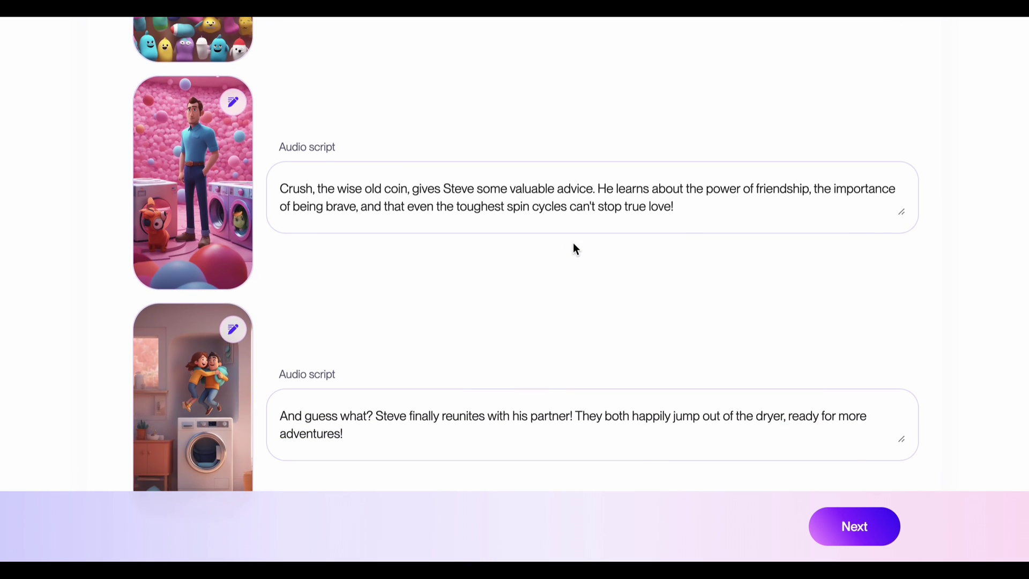
# Step: Regenerate the Steve and Crush scene as 'Sock' and 'Coin', then render the final video
pyautogui.click(234, 102)
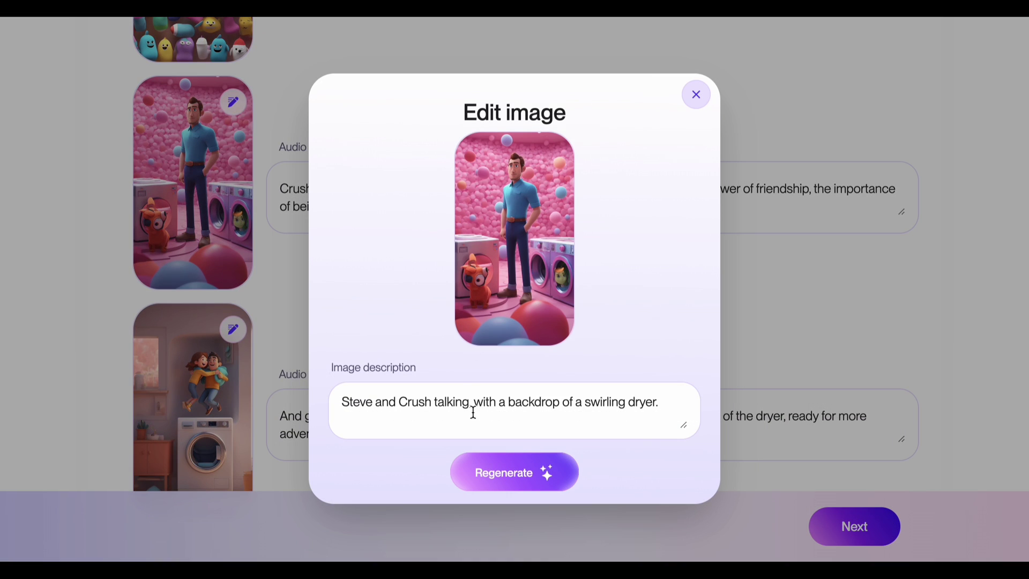
pyautogui.doubleClick(370, 402)
pyautogui.write('Sock')
pyautogui.doubleClick(418, 402)
pyautogui.write('Coin')
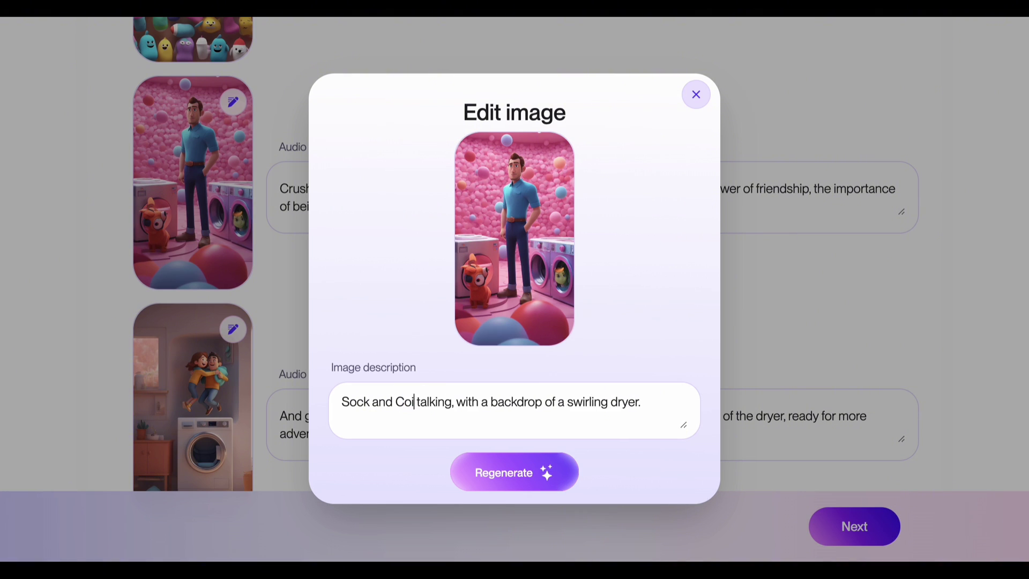
pyautogui.click(528, 473)
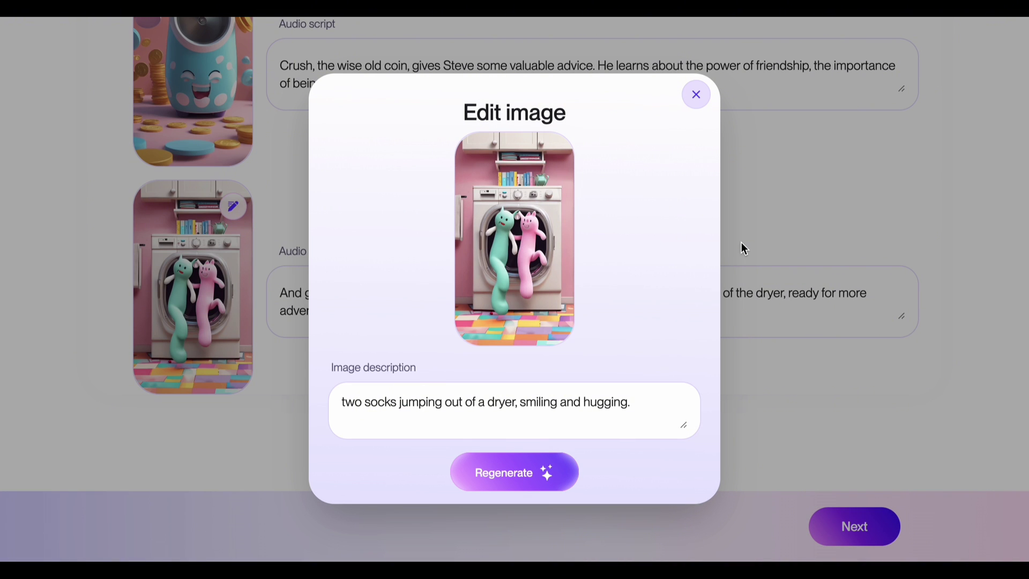
pyautogui.click(695, 98)
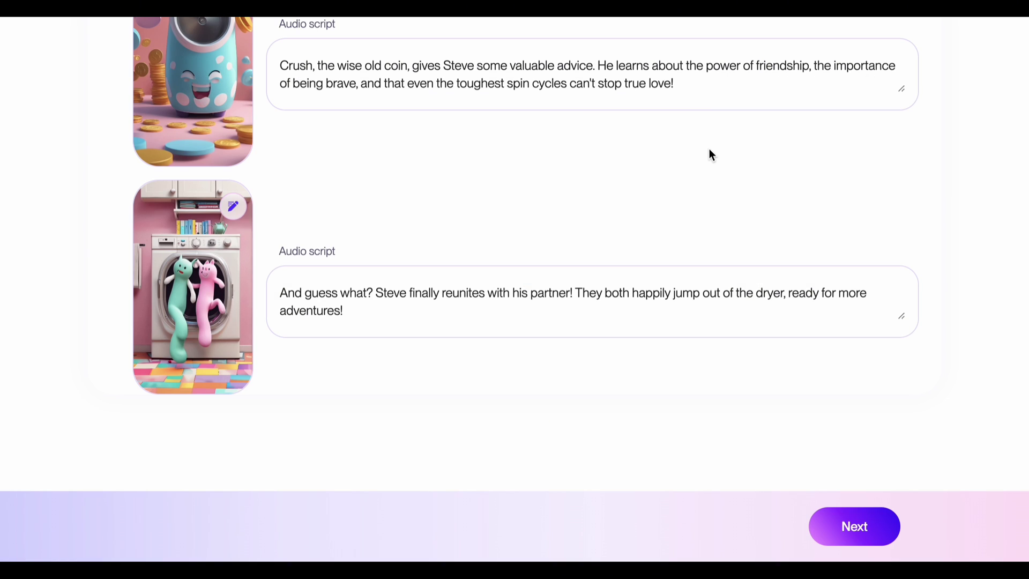
pyautogui.click(859, 535)
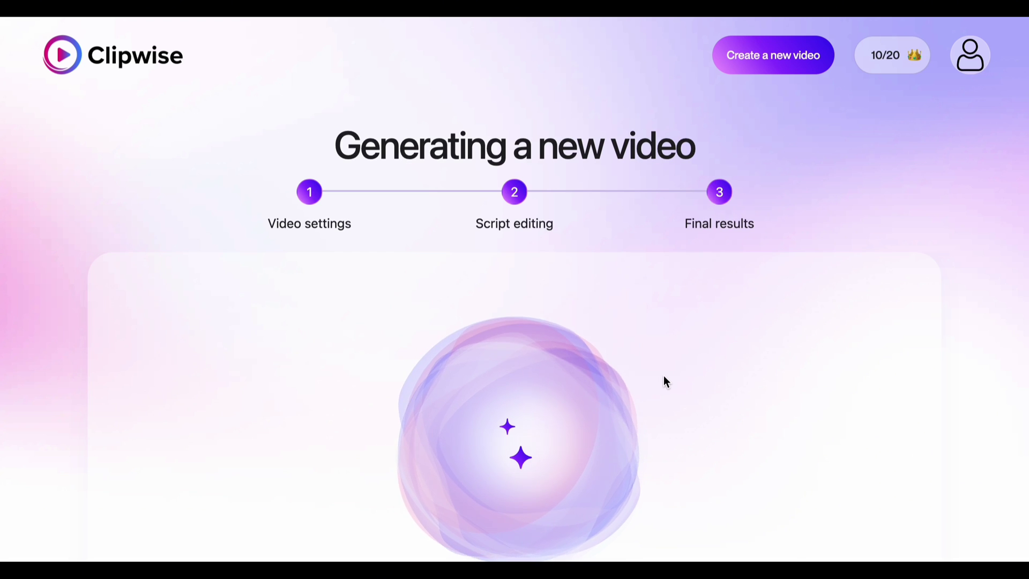
pyautogui.scroll(-2, 666, 381)
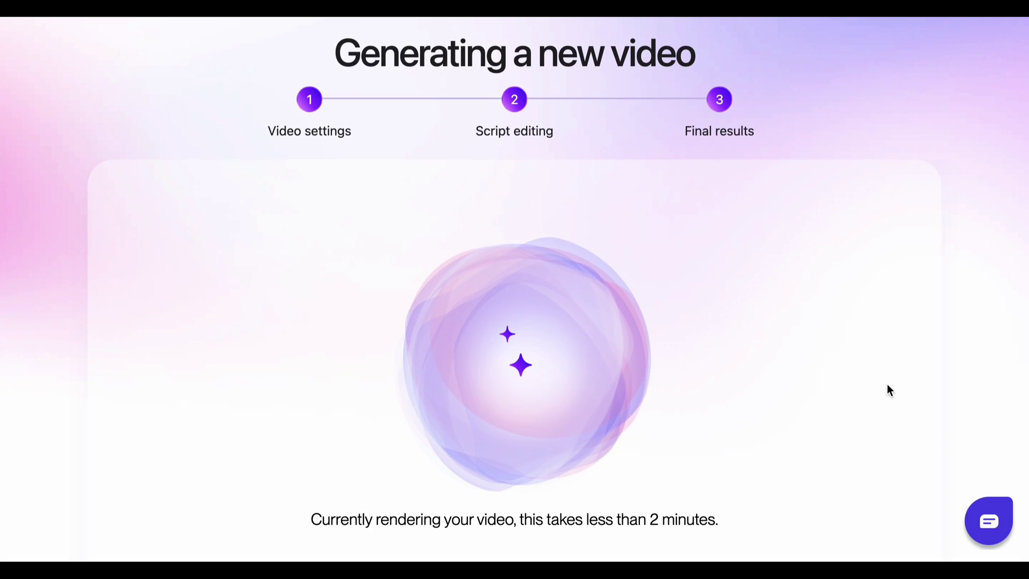